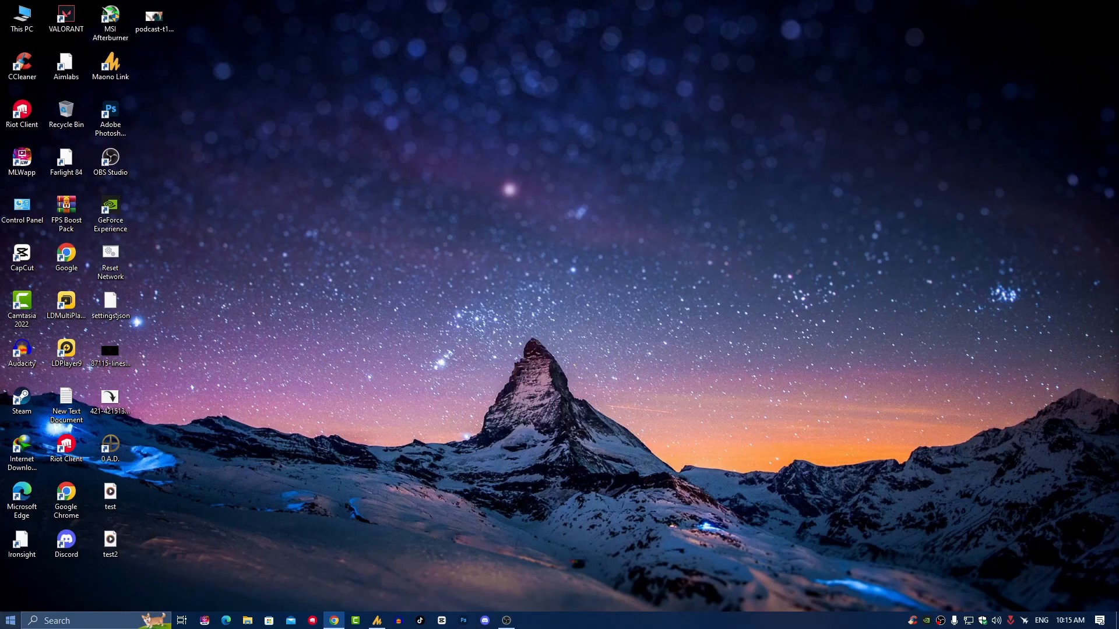
Launch Audacity
{"action": "left_click", "coordinate": [4, 620]}
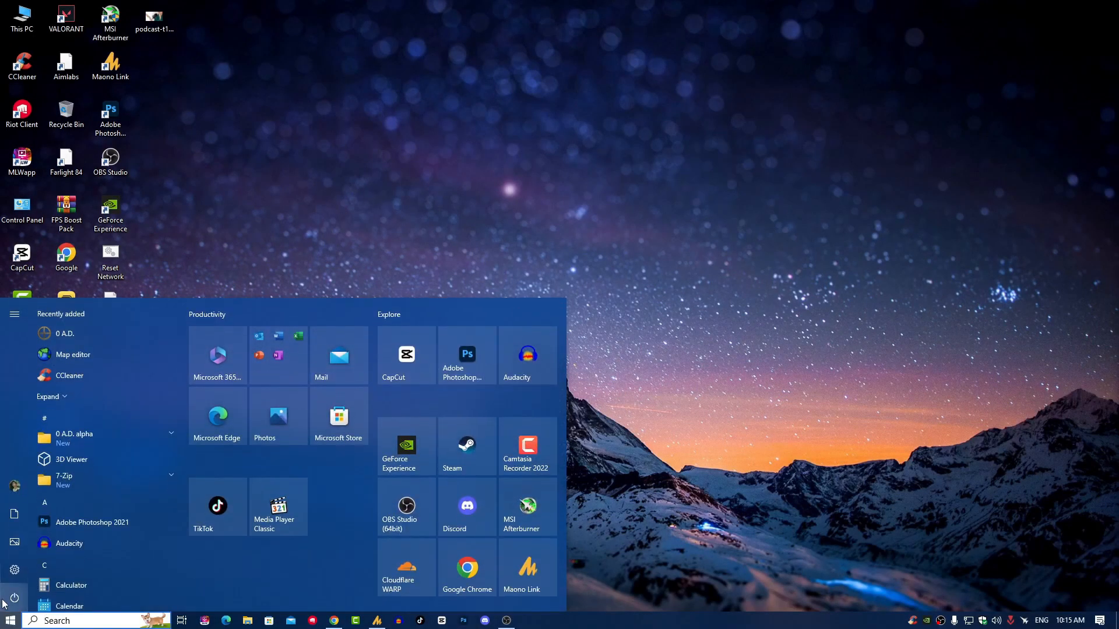
{"action": "type", "text": "a"}
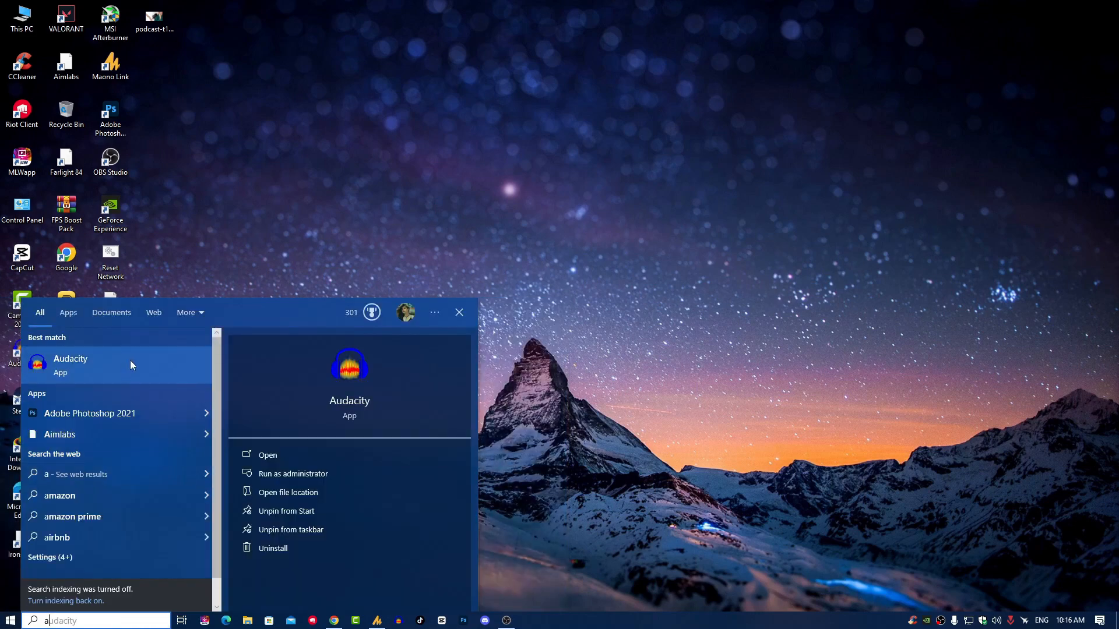
{"action": "left_click", "coordinate": [138, 365]}
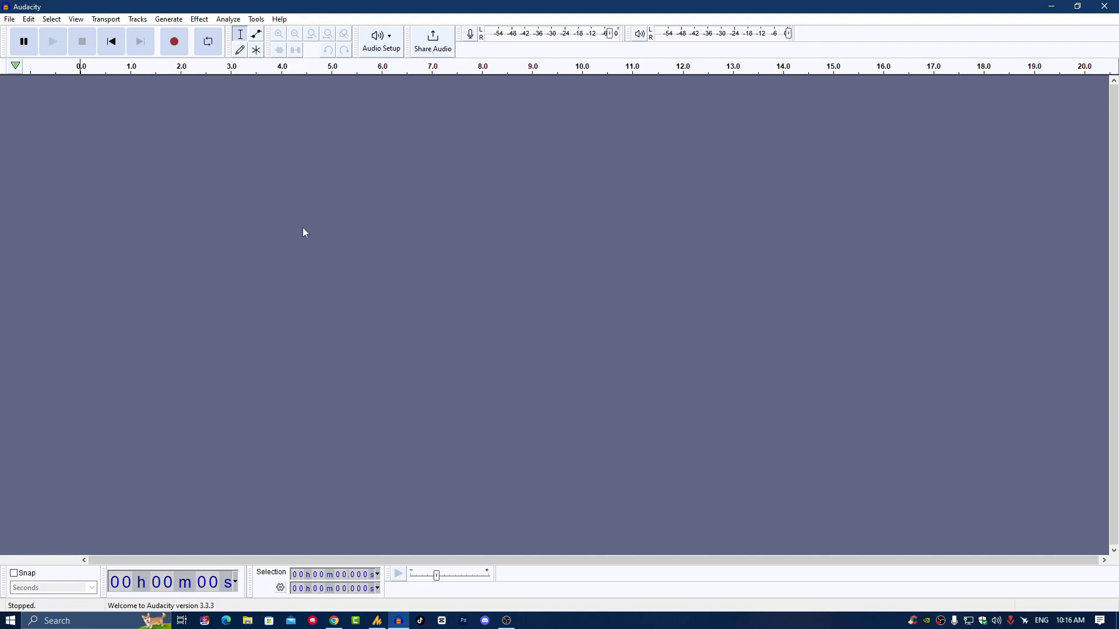
Open the audio file "test" from the Desktop folder
{"action": "left_click", "coordinate": [10, 20]}
{"action": "left_click", "coordinate": [9, 20]}
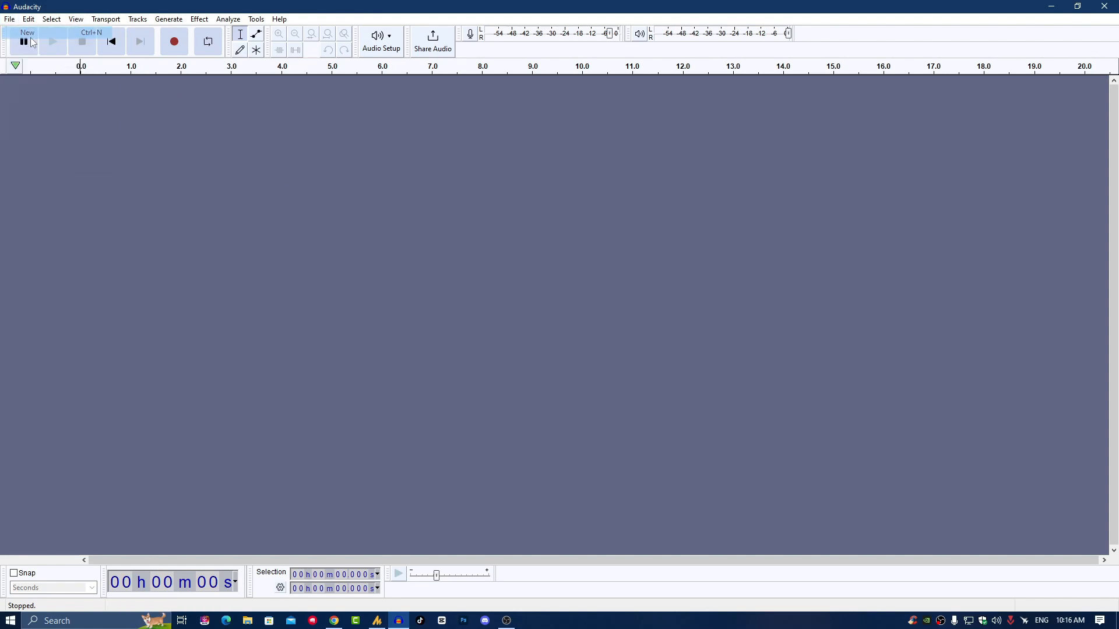
{"action": "left_click", "coordinate": [10, 20]}
{"action": "left_click", "coordinate": [31, 46]}
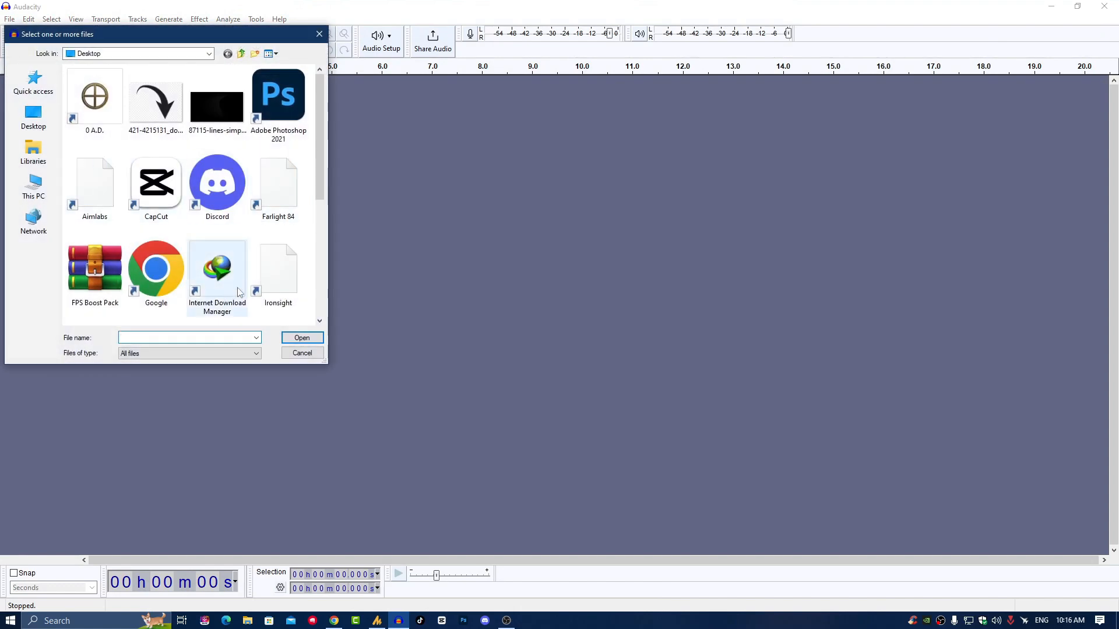
{"action": "scroll", "coordinate": [151, 281], "scroll_direction": "down", "scroll_amount": 3}
{"action": "left_click", "coordinate": [151, 280]}
{"action": "left_click", "coordinate": [95, 287]}
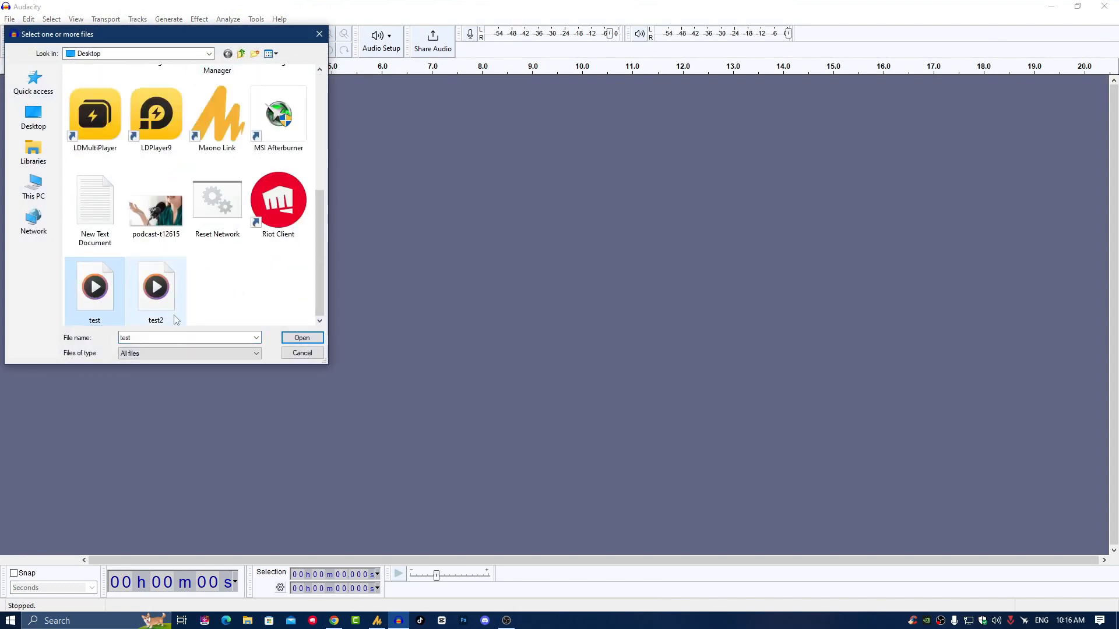
{"action": "left_click", "coordinate": [302, 338]}
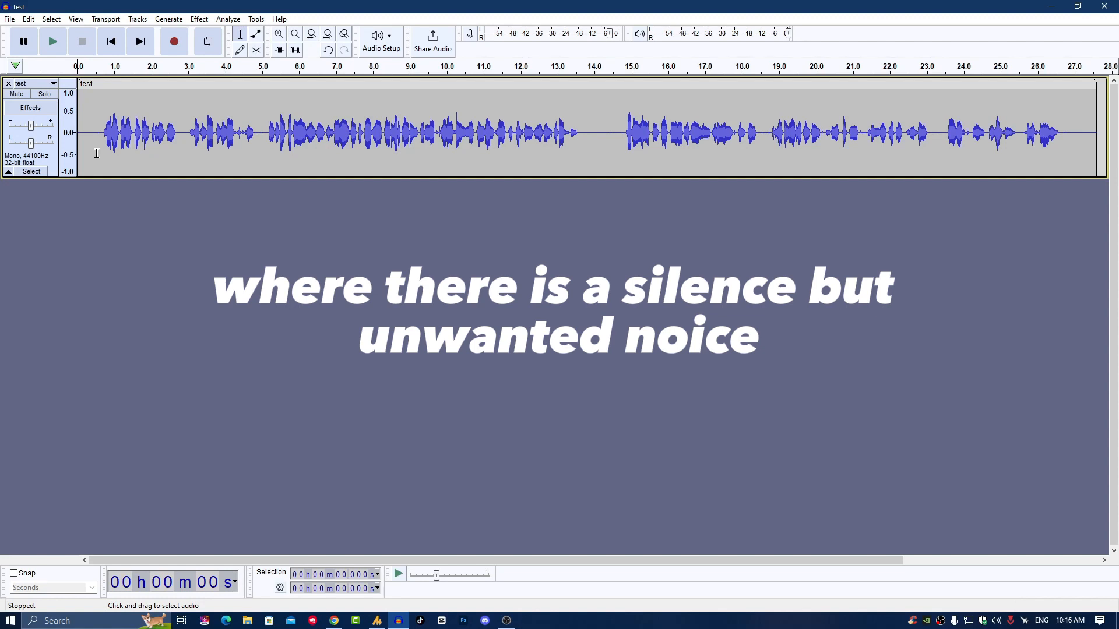
Select the noise-only opening of the track, about 0.69 seconds, and capture it as the Noise Reduction profile
{"action": "left_click_drag", "start_coordinate": [103, 152], "coordinate": [17, 156]}
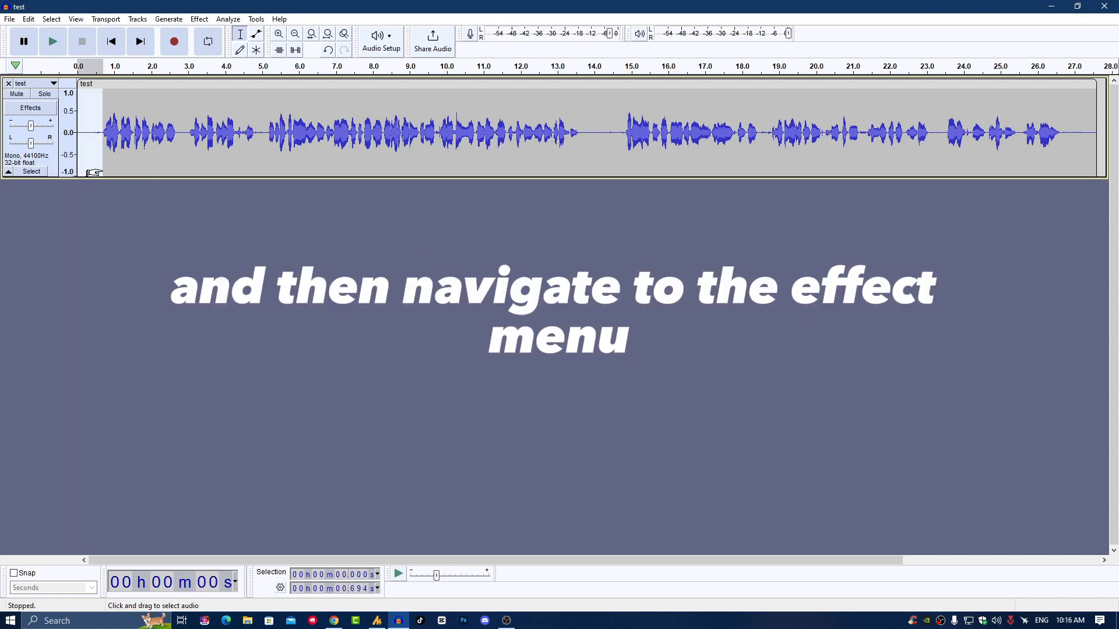
{"action": "left_click", "coordinate": [200, 19]}
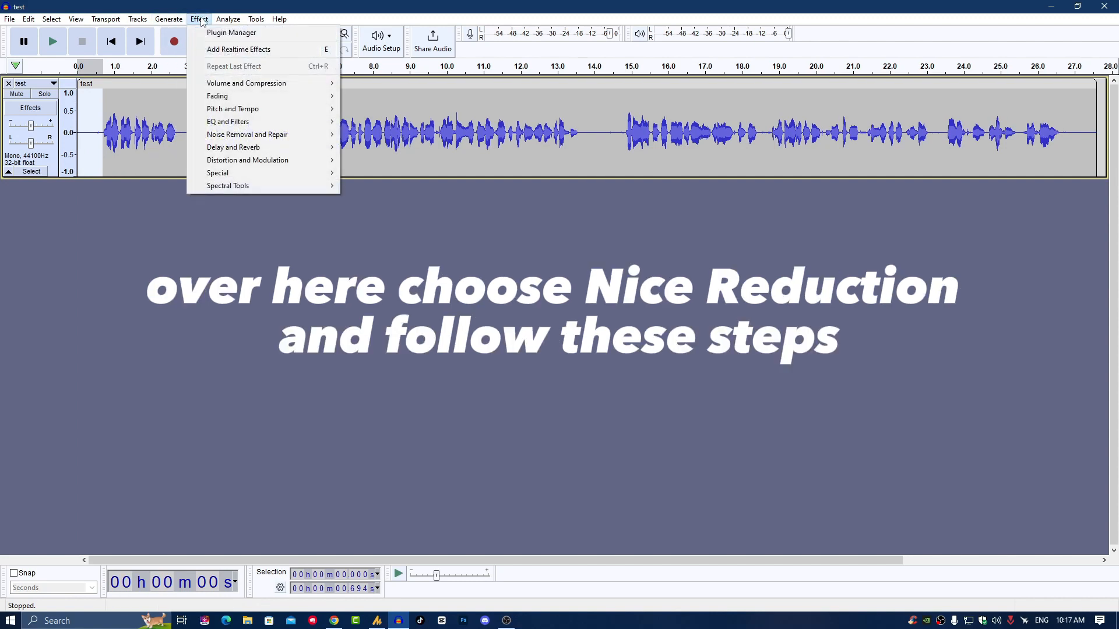
{"action": "mouse_move", "coordinate": [258, 136]}
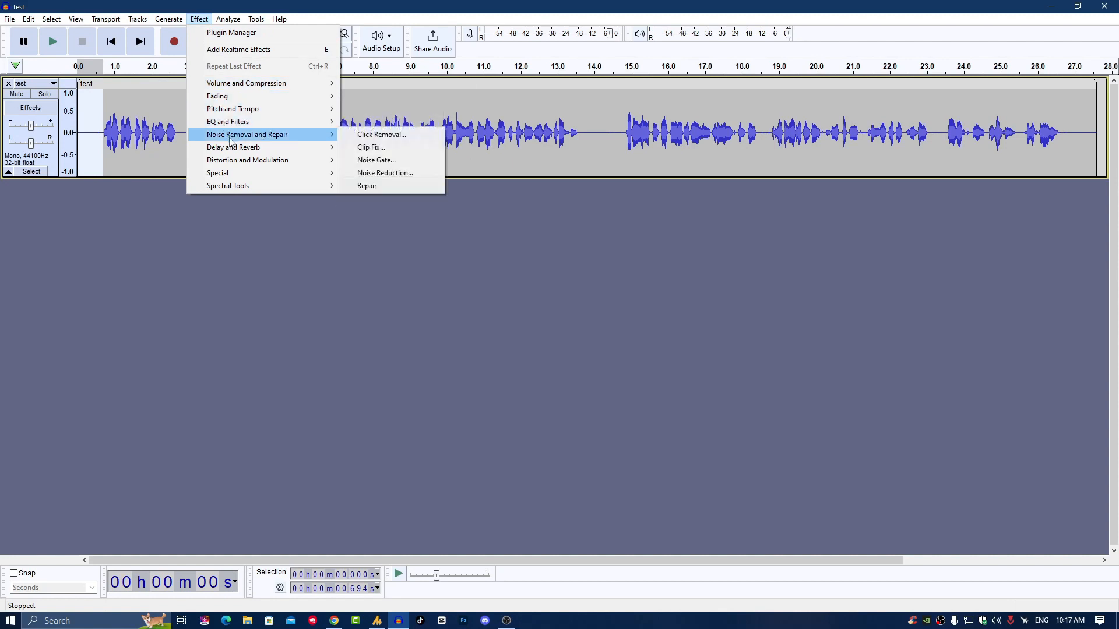
{"action": "left_click", "coordinate": [417, 175]}
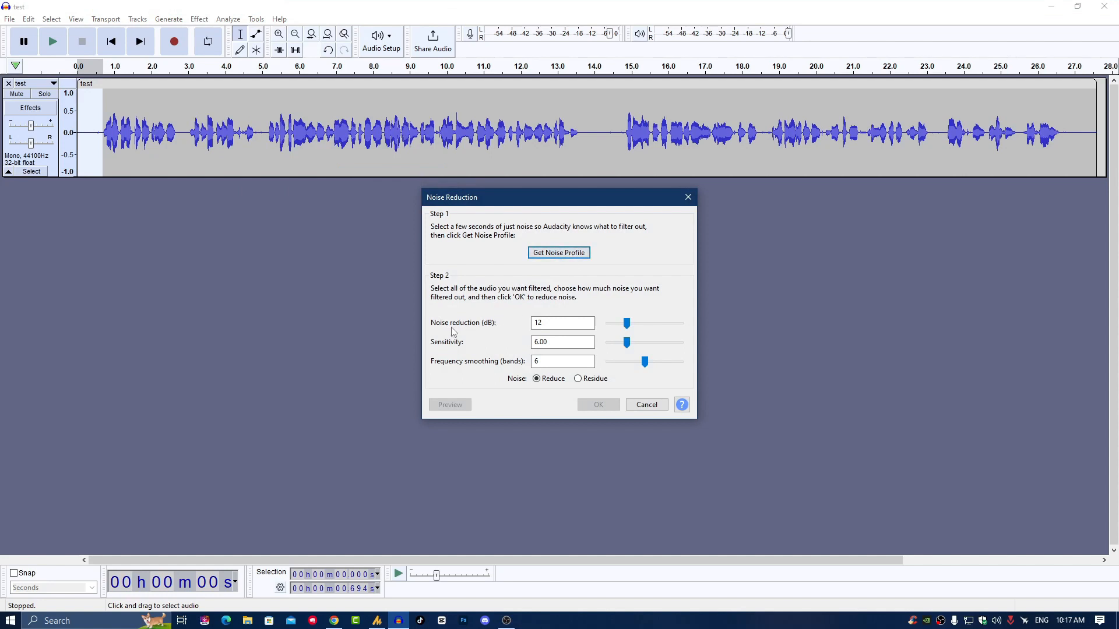
{"action": "left_click_drag", "start_coordinate": [551, 323], "coordinate": [513, 330]}
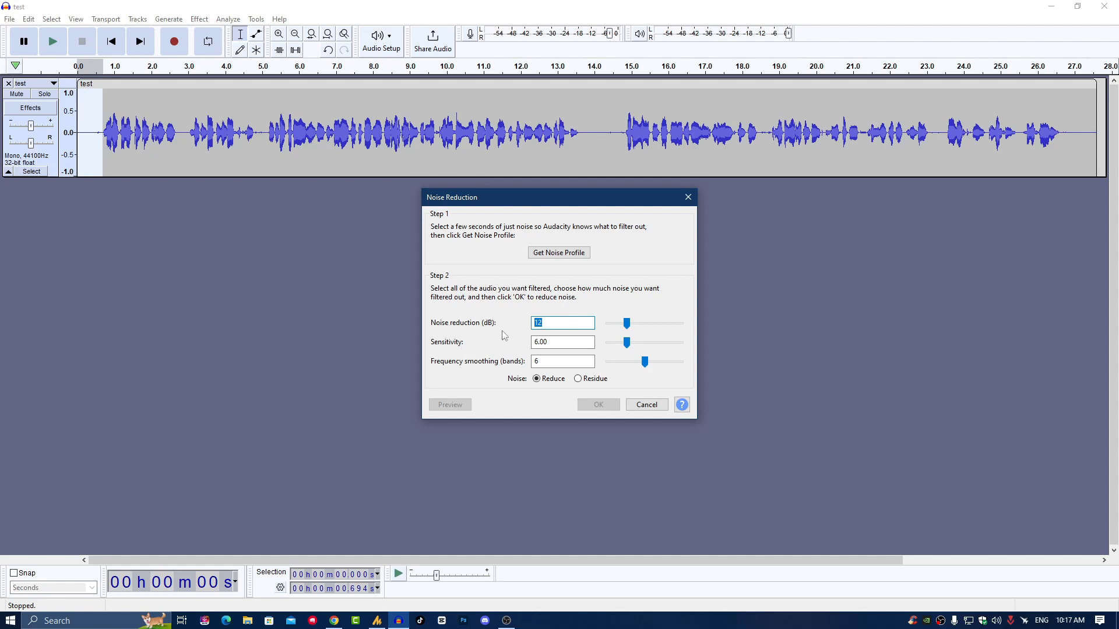
{"action": "left_click", "coordinate": [558, 253]}
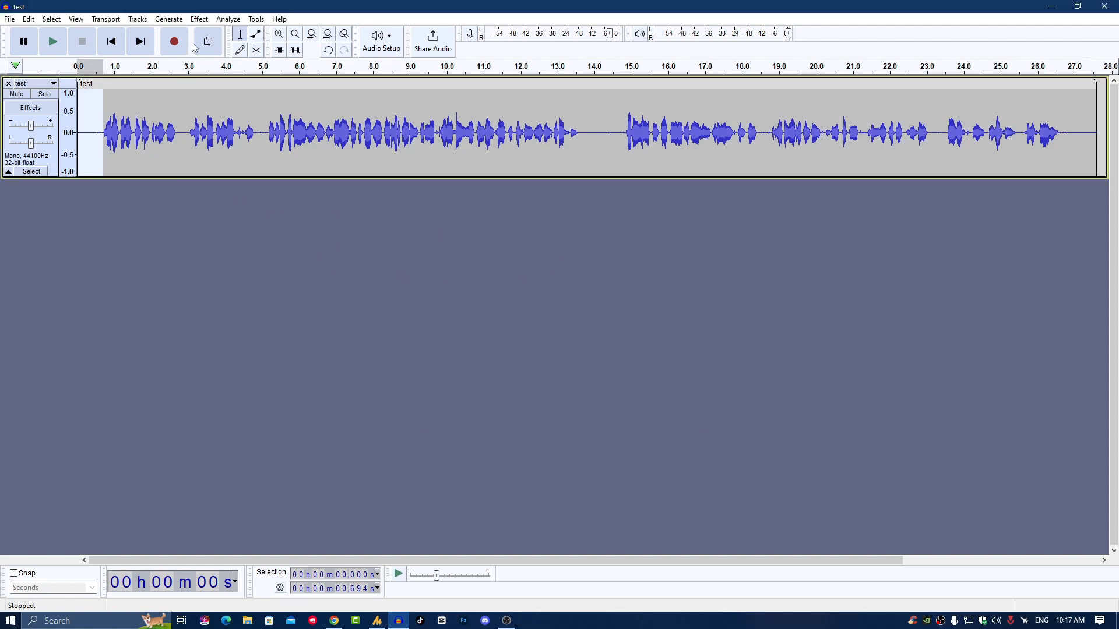
Apply Noise Reduction to the whole track with 12 dB reduction, sensitivity 6.00 and 6 frequency smoothing bands
{"action": "left_click", "coordinate": [201, 21]}
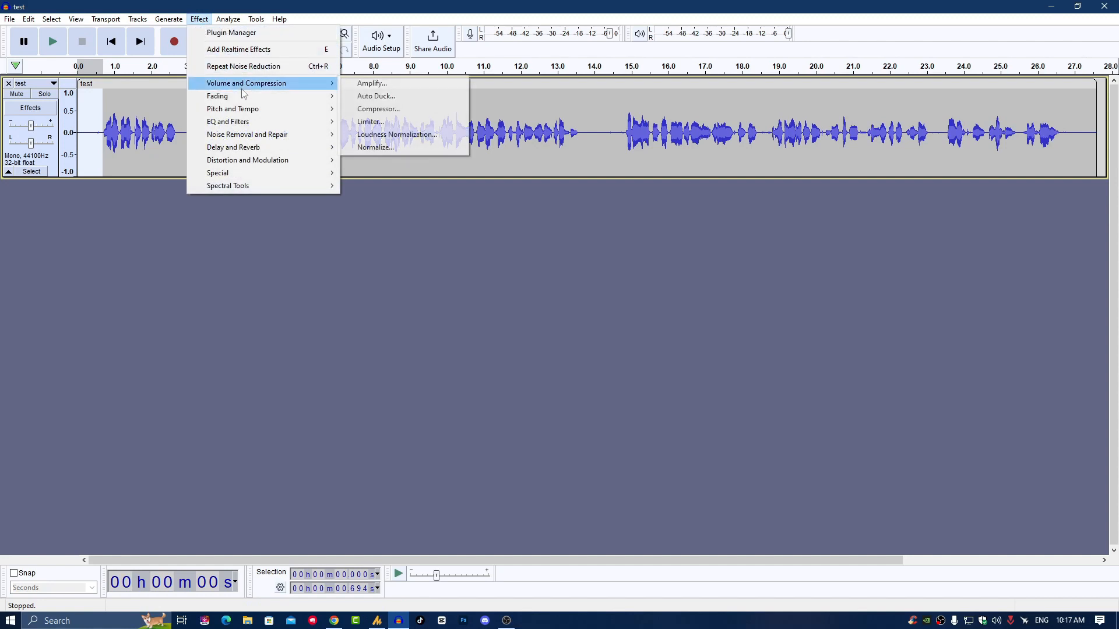
{"action": "left_click", "coordinate": [44, 158]}
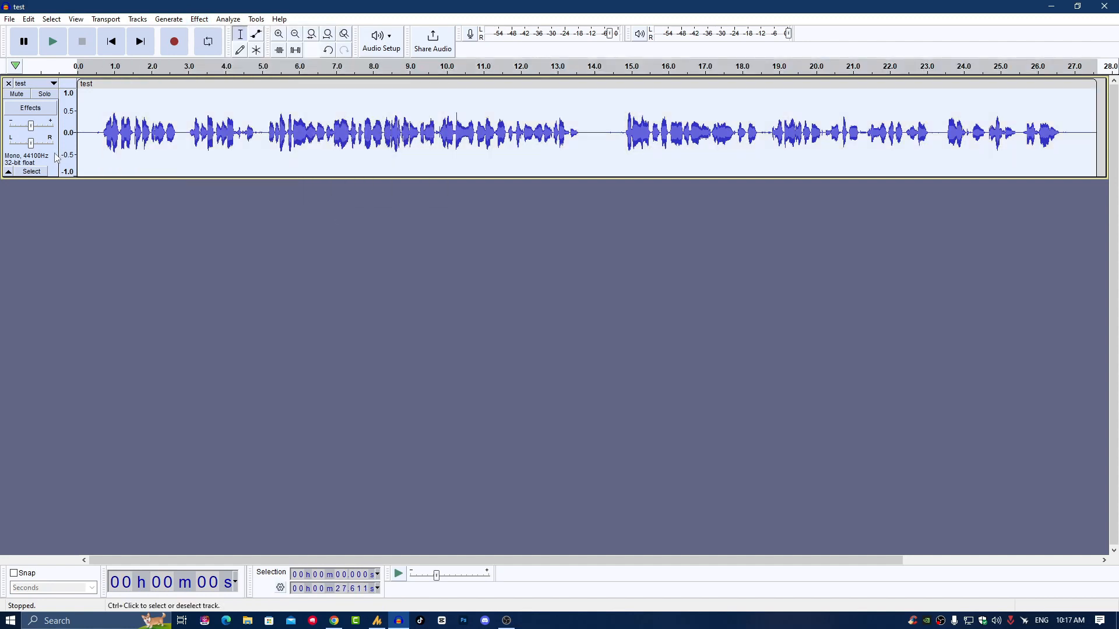
{"action": "left_click", "coordinate": [195, 21]}
{"action": "mouse_move", "coordinate": [223, 104]}
{"action": "mouse_move", "coordinate": [256, 135]}
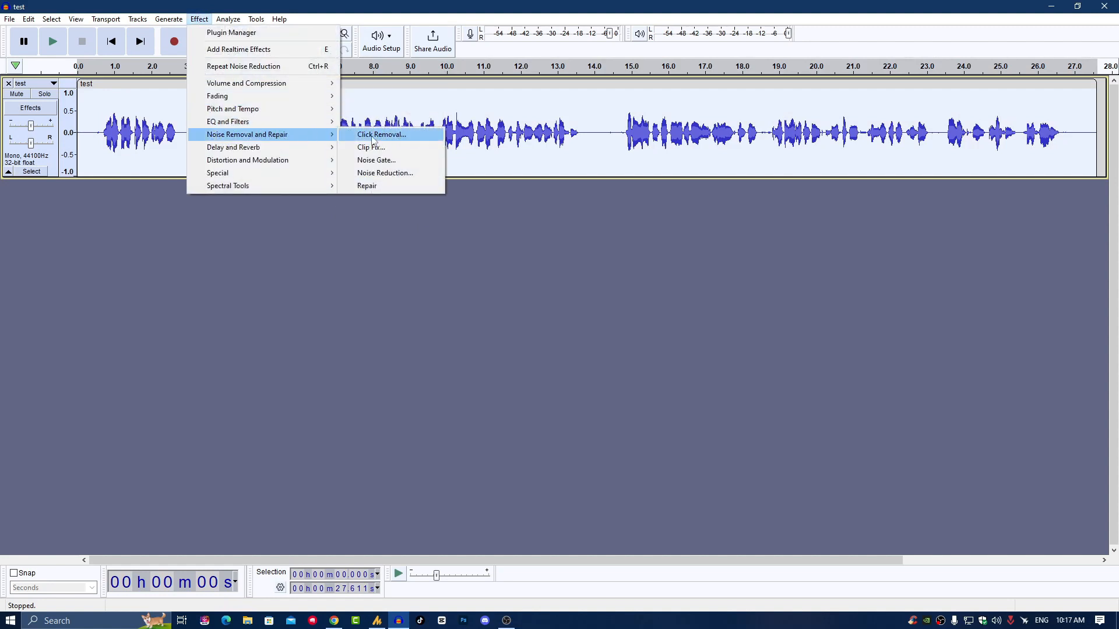
{"action": "left_click", "coordinate": [385, 173]}
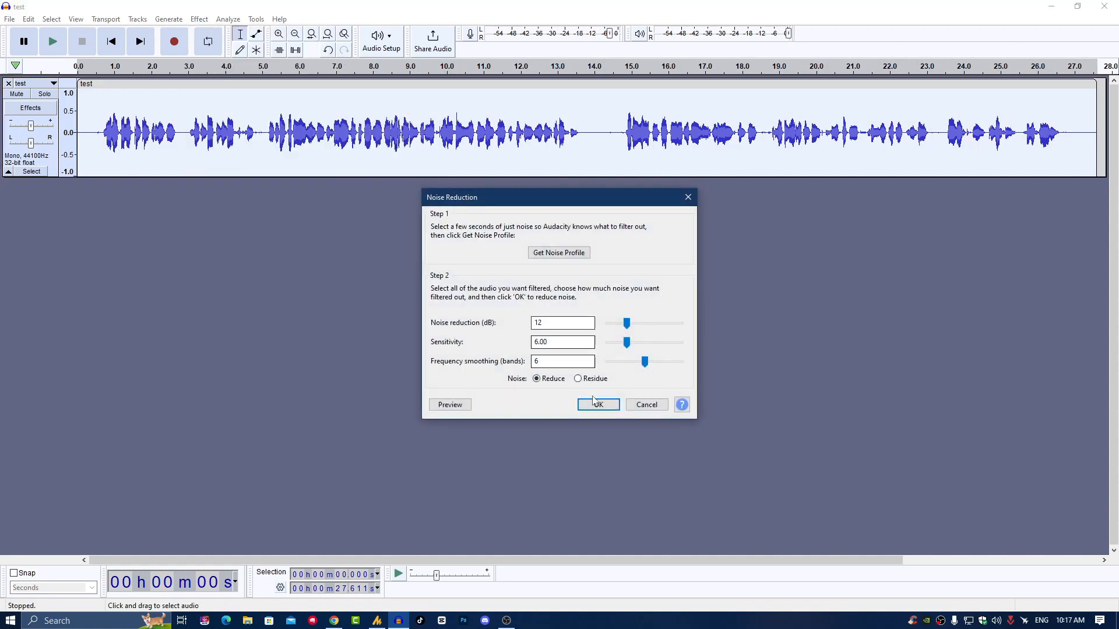
{"action": "left_click", "coordinate": [599, 410]}
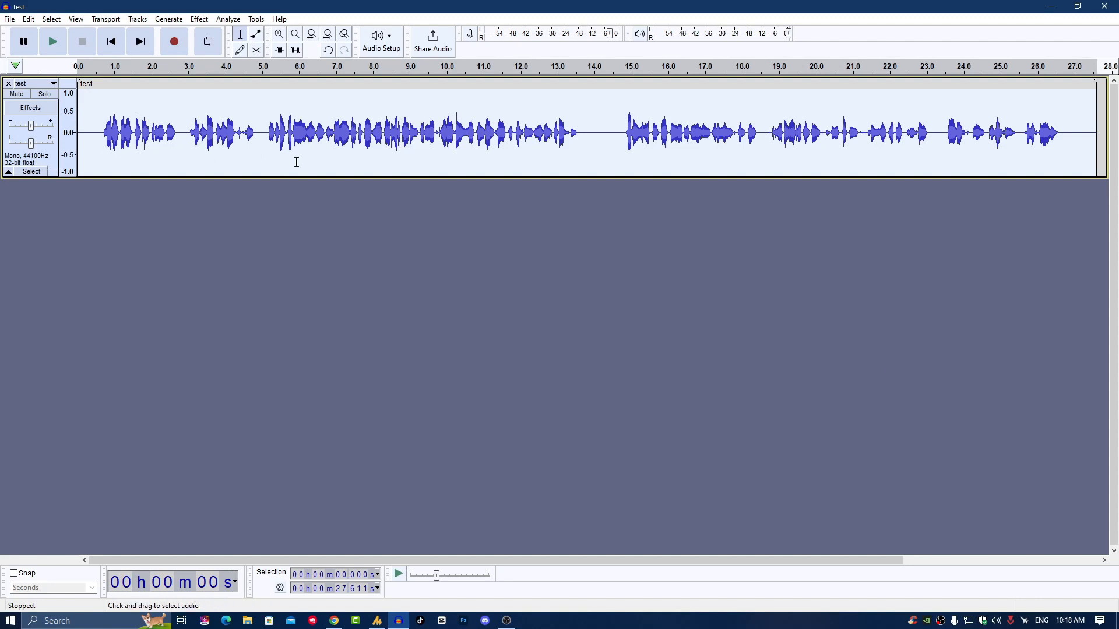
Apply the Compressor to the whole track with a -12 dB threshold, -40 dB noise floor and 2:1 ratio
{"action": "left_click", "coordinate": [200, 19]}
{"action": "mouse_move", "coordinate": [281, 88]}
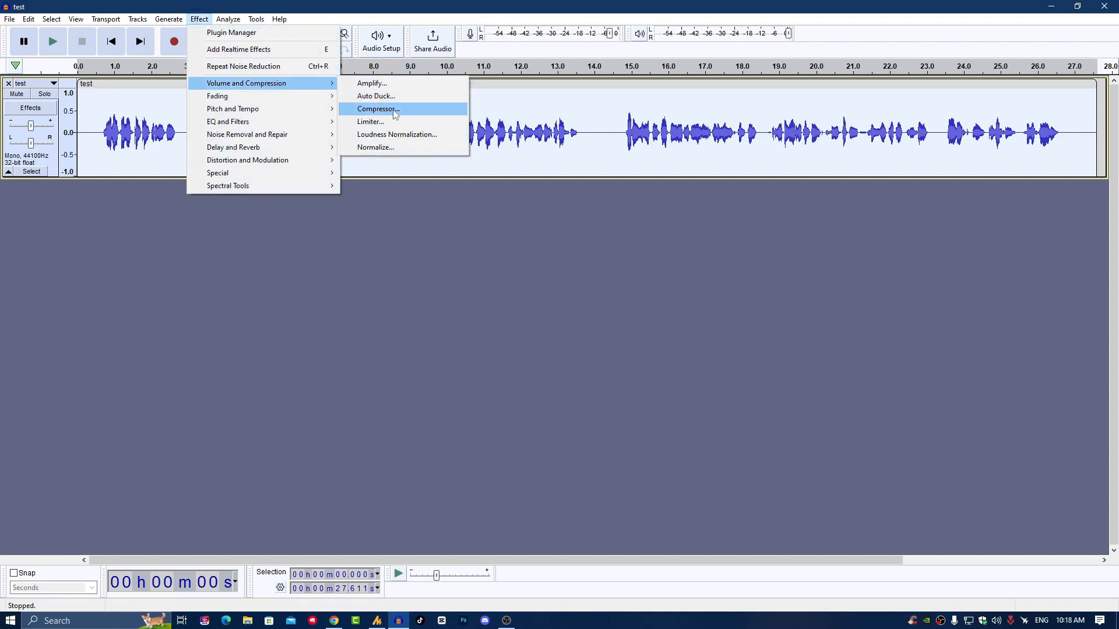
{"action": "left_click", "coordinate": [411, 110]}
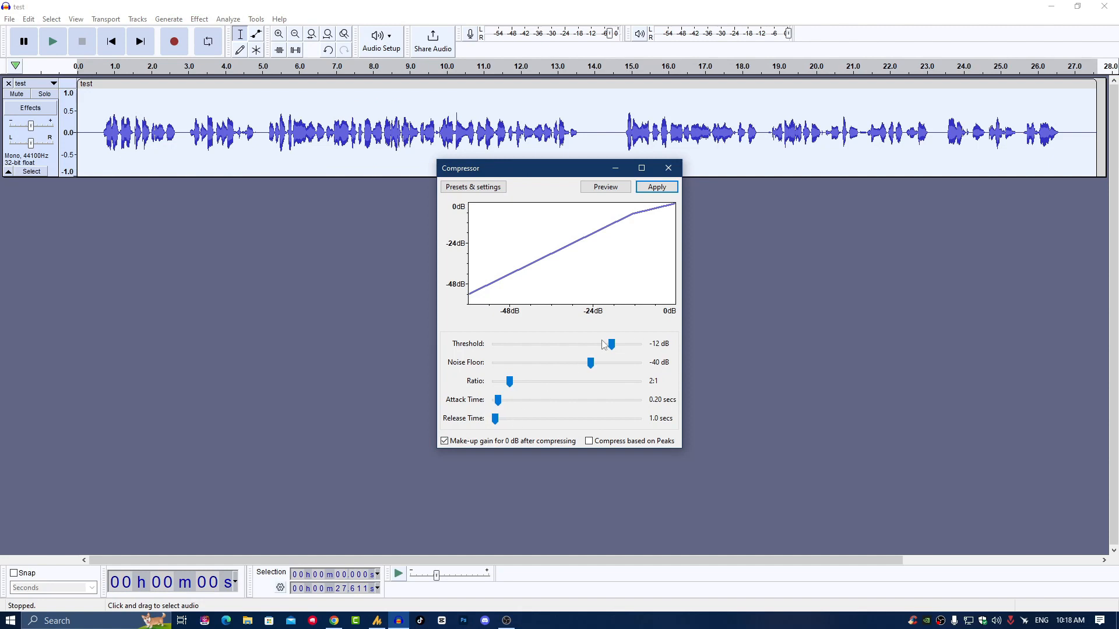
{"action": "left_click", "coordinate": [657, 187]}
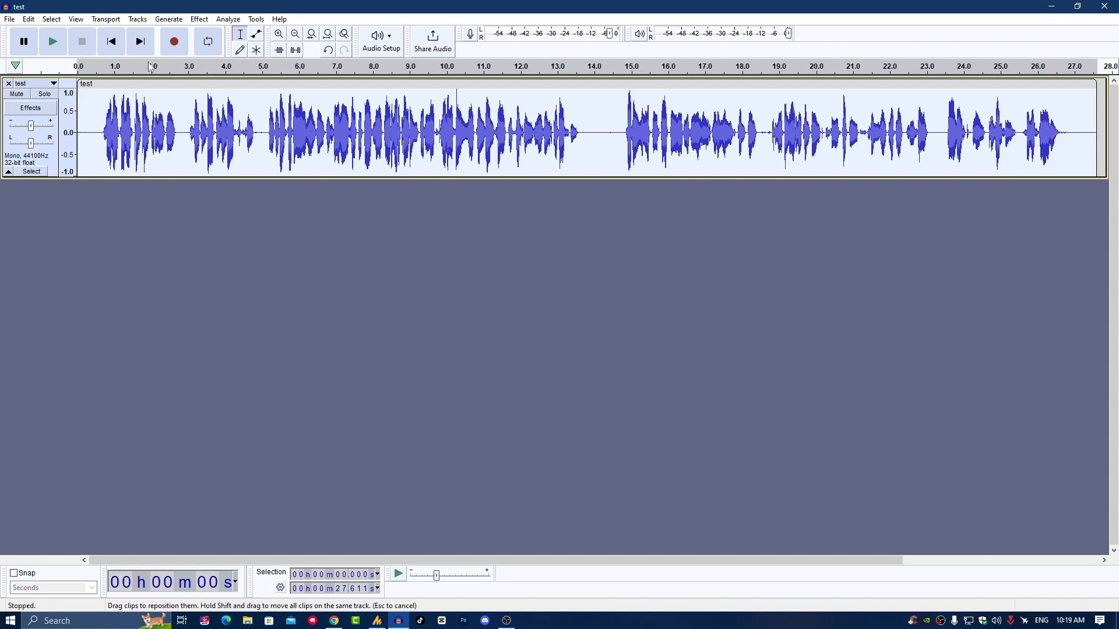
Normalize the track's peak amplitude to -2.0 dB with DC offset removal enabled
{"action": "left_click", "coordinate": [199, 19]}
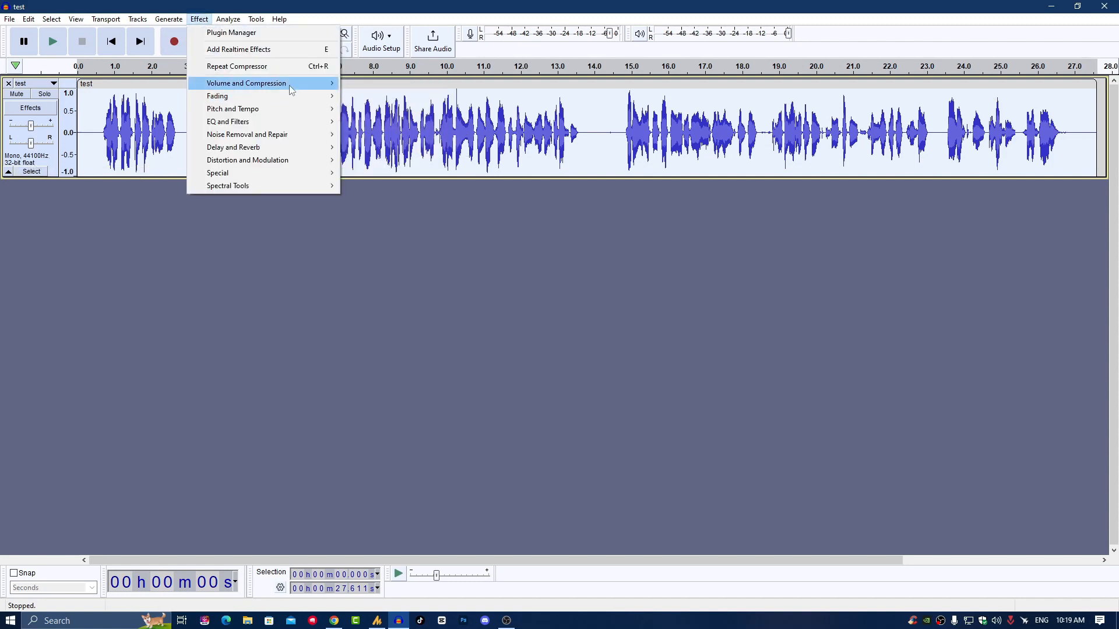
{"action": "mouse_move", "coordinate": [290, 84]}
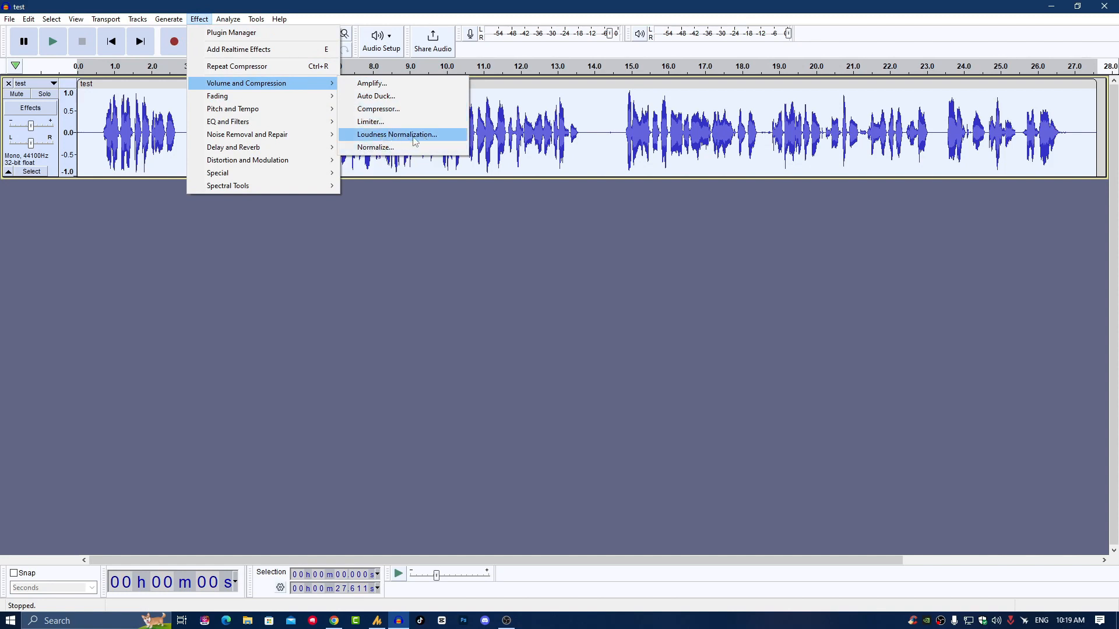
{"action": "left_click", "coordinate": [400, 150]}
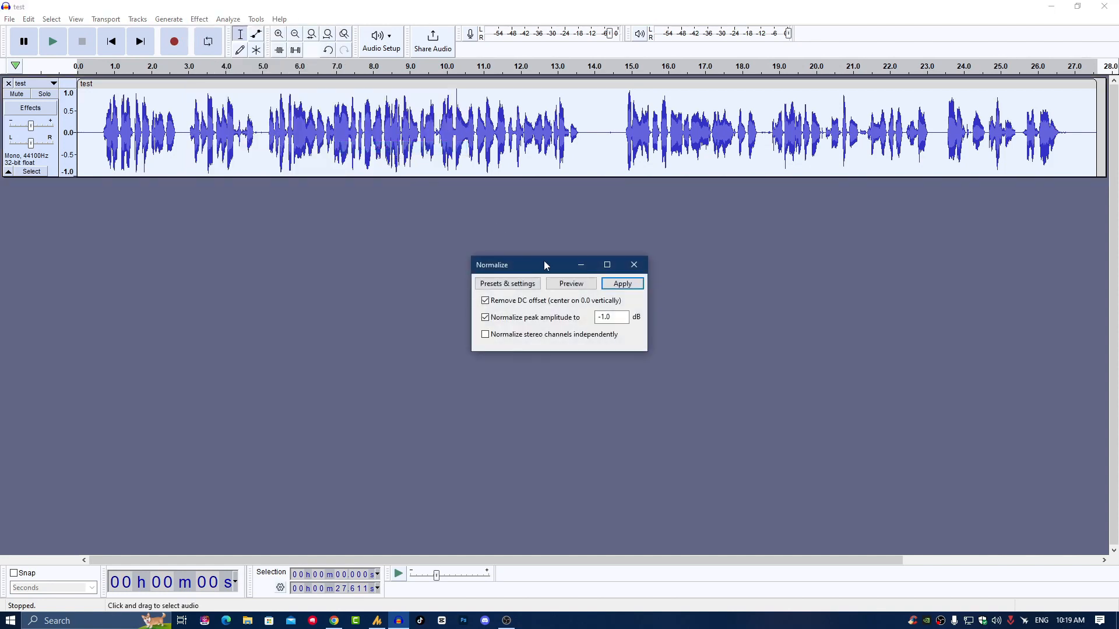
{"action": "left_click", "coordinate": [594, 318]}
{"action": "left_click_drag", "start_coordinate": [601, 318], "coordinate": [605, 319]}
{"action": "type", "text": "2"}
{"action": "left_click", "coordinate": [613, 284]}
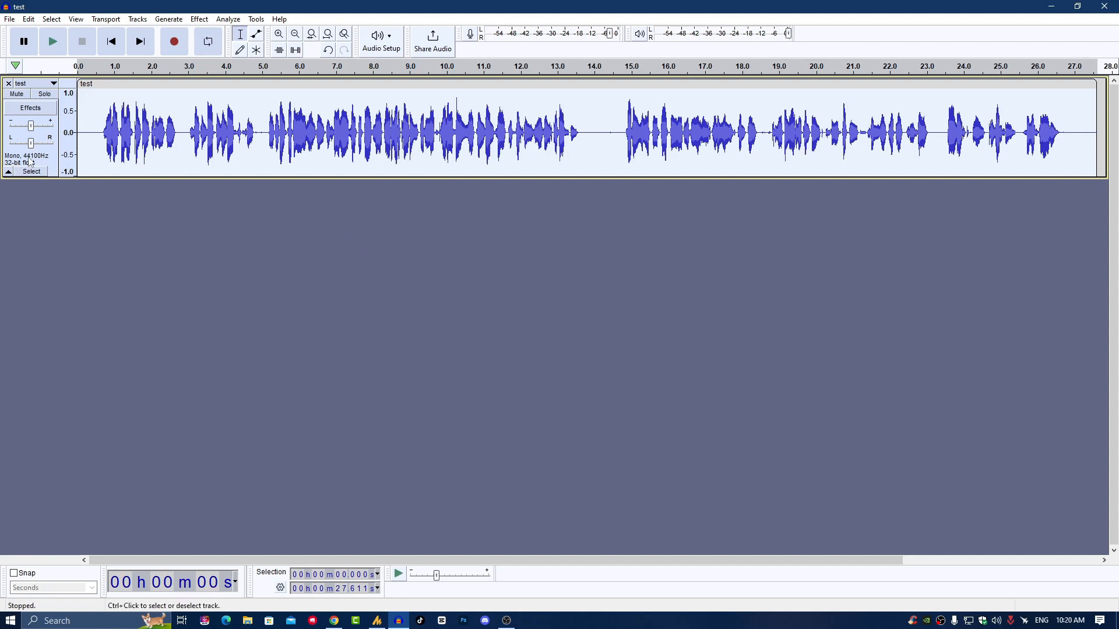
Apply Filter Curve EQ to the track using the 100Hz Rumble factory preset
{"action": "left_click", "coordinate": [200, 19]}
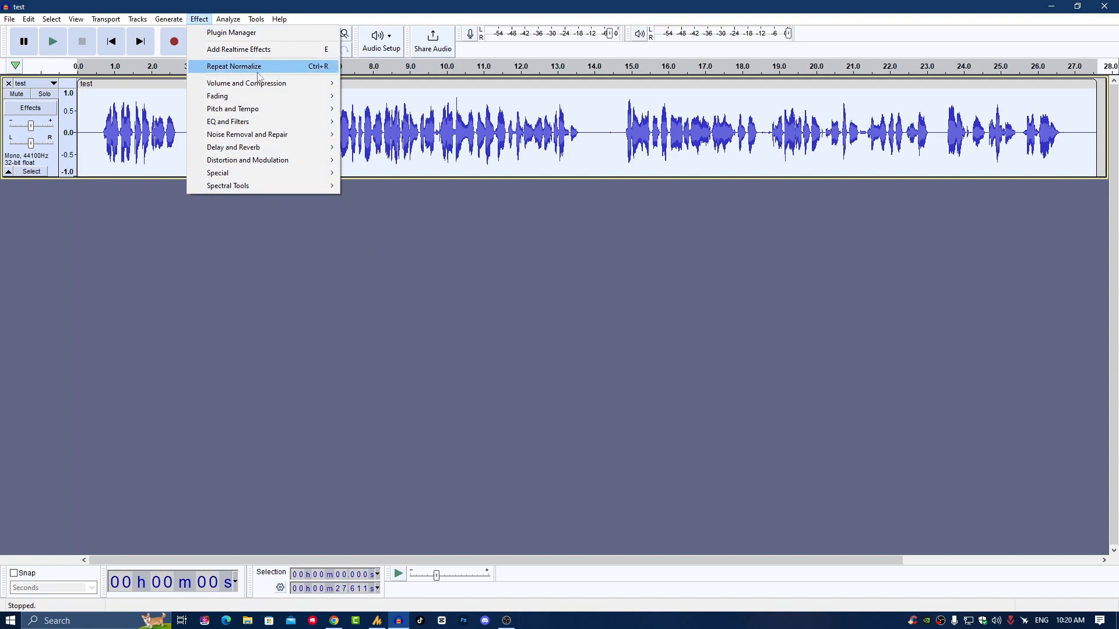
{"action": "mouse_move", "coordinate": [281, 115]}
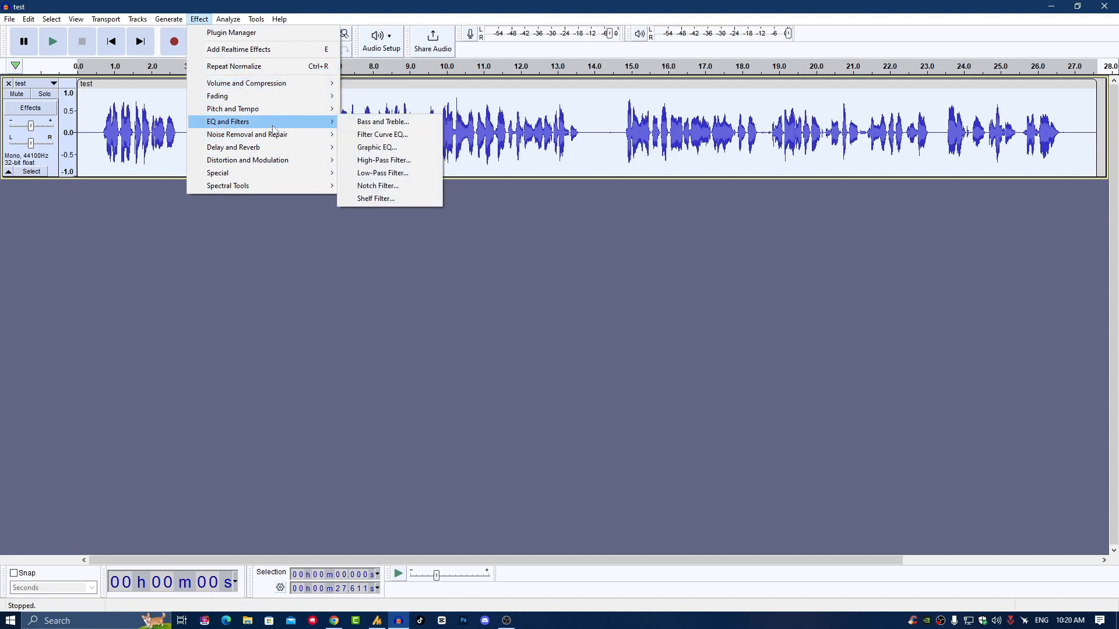
{"action": "left_click", "coordinate": [411, 135]}
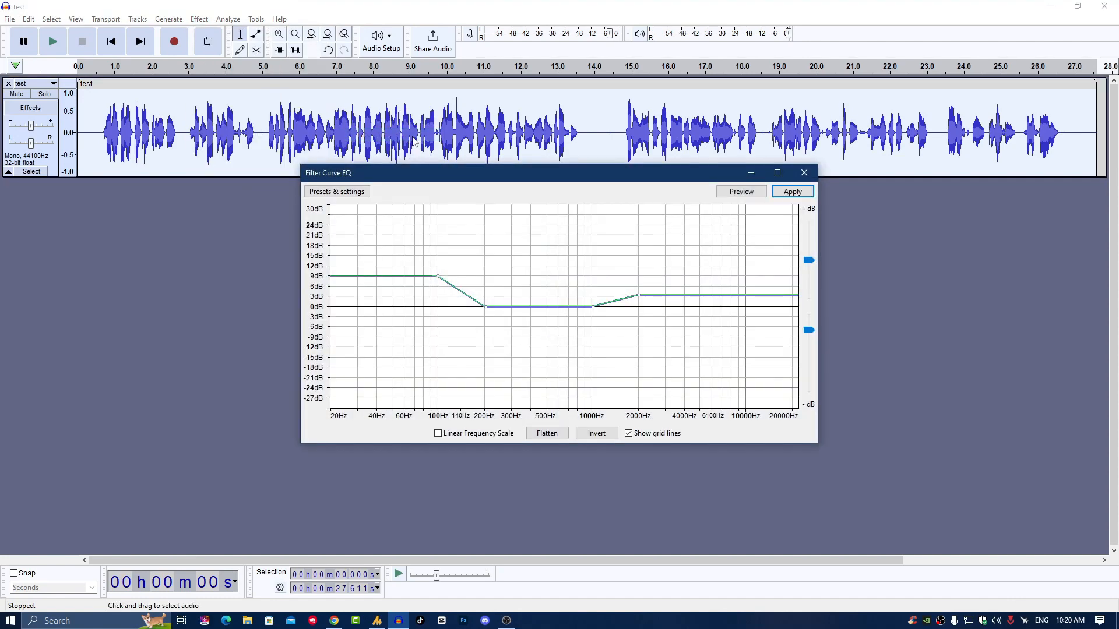
{"action": "left_click_drag", "start_coordinate": [441, 177], "coordinate": [429, 85]}
{"action": "left_click", "coordinate": [325, 100]}
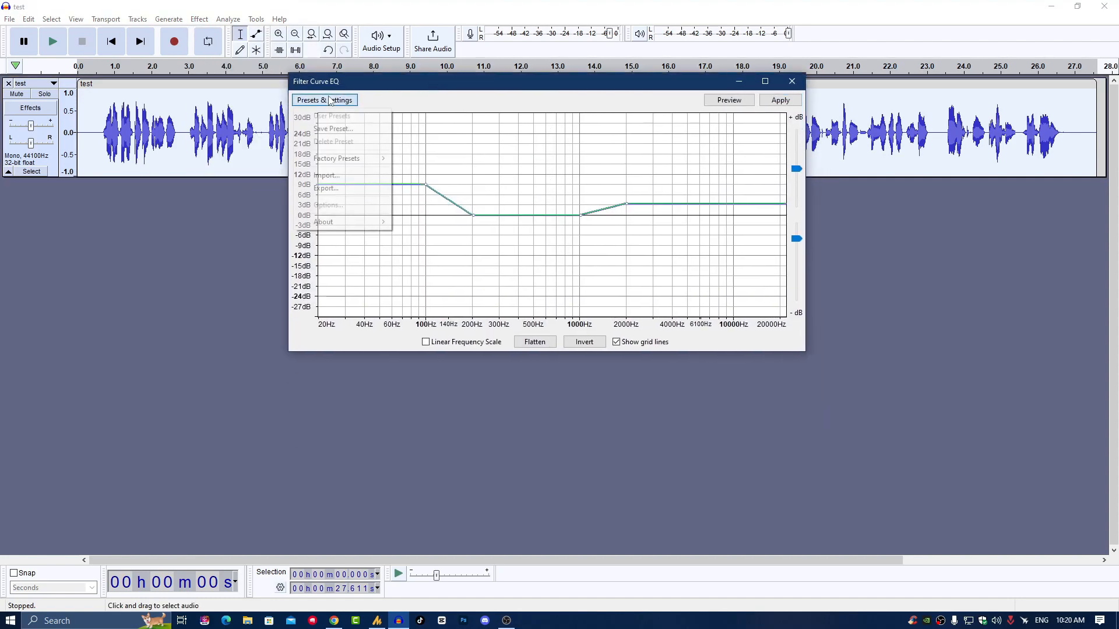
{"action": "mouse_move", "coordinate": [359, 165]}
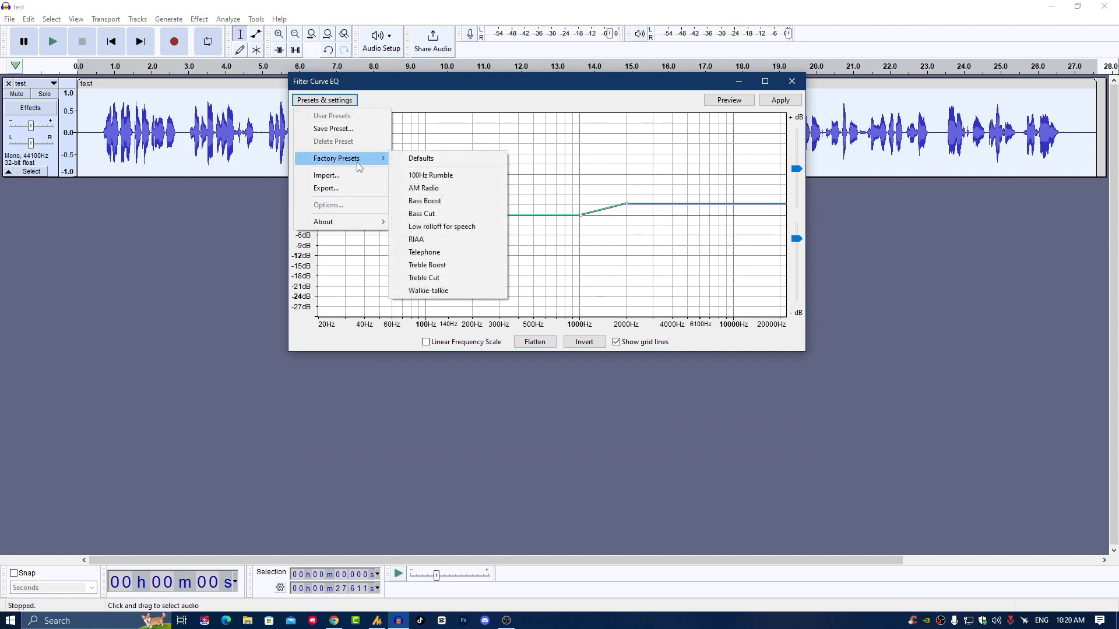
{"action": "left_click", "coordinate": [434, 158]}
{"action": "left_click", "coordinate": [351, 102]}
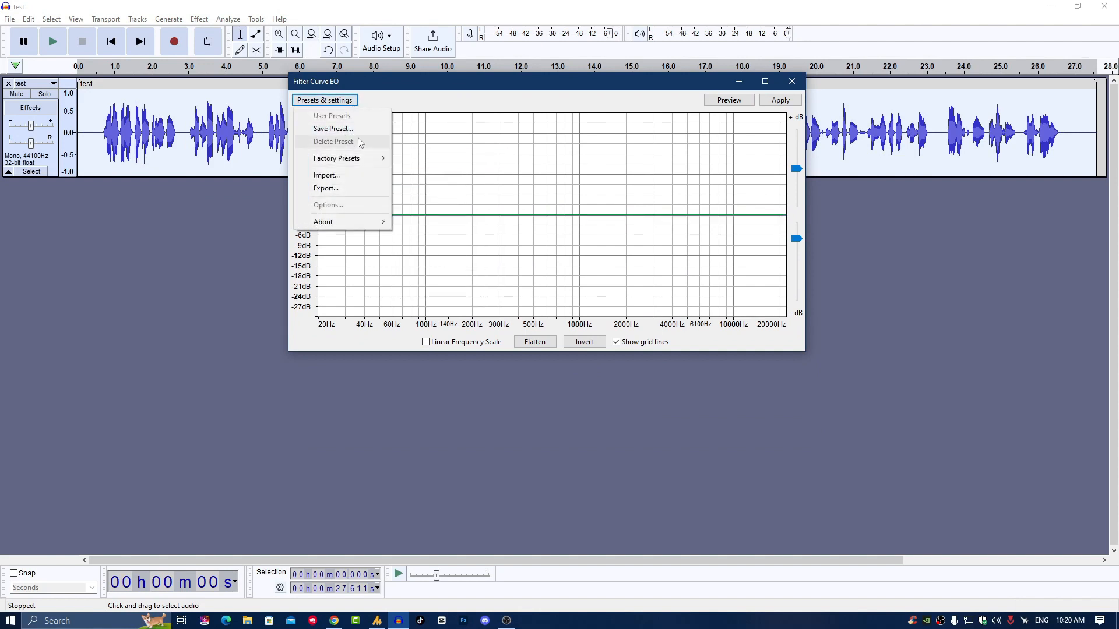
{"action": "mouse_move", "coordinate": [366, 165]}
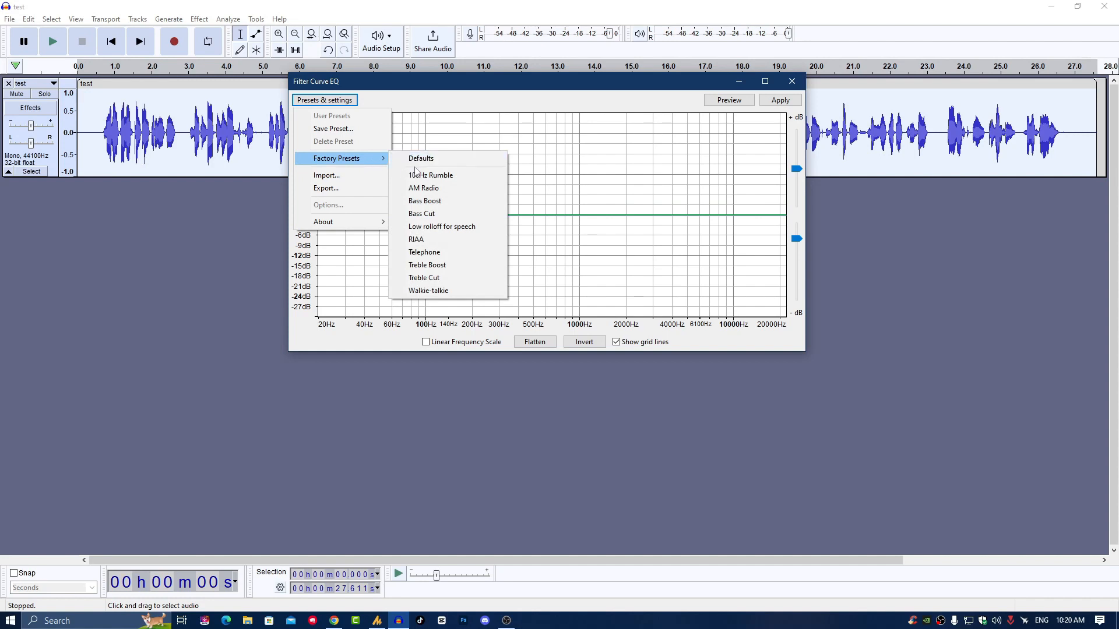
{"action": "left_click", "coordinate": [457, 183]}
{"action": "left_click", "coordinate": [769, 103]}
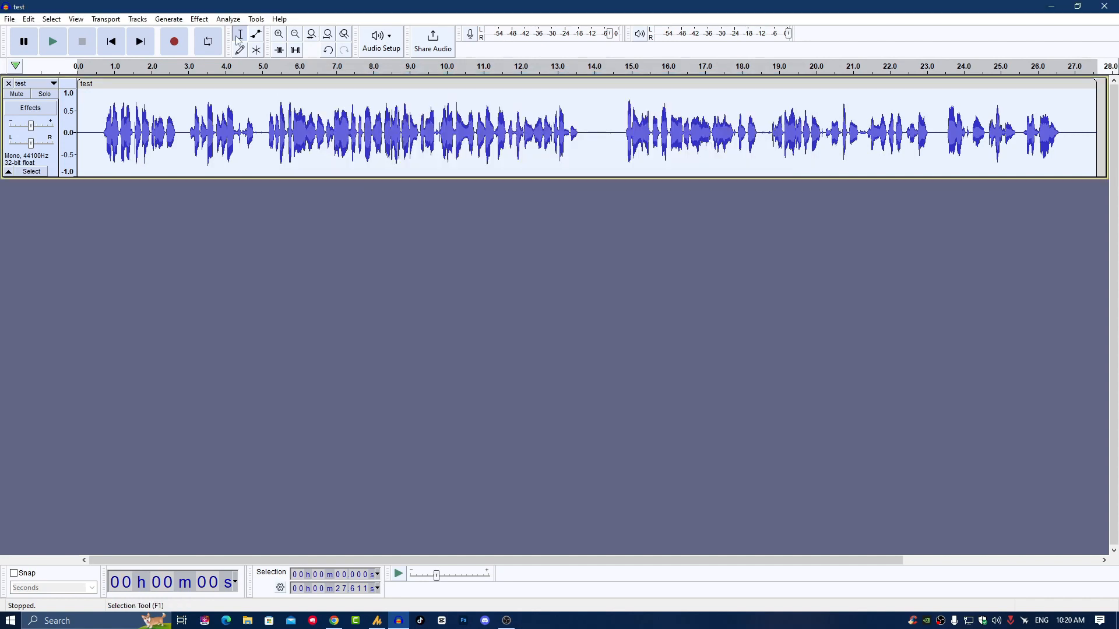
Open Filter Curve EQ for the whole track and load the Defaults factory preset
{"action": "left_click", "coordinate": [200, 20]}
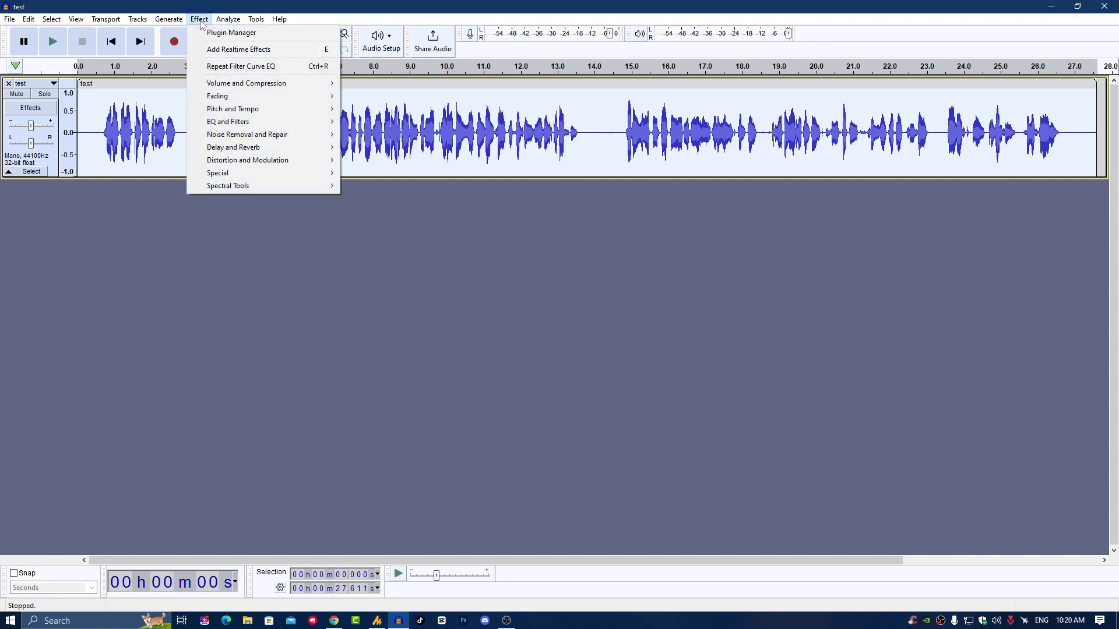
{"action": "mouse_move", "coordinate": [265, 88]}
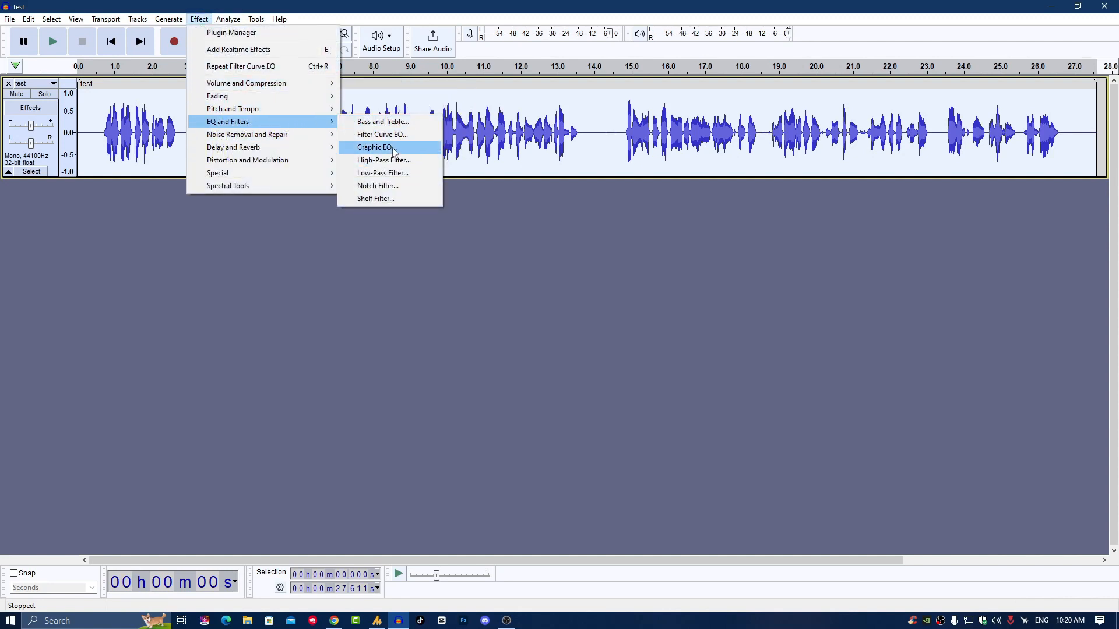
{"action": "left_click", "coordinate": [415, 142]}
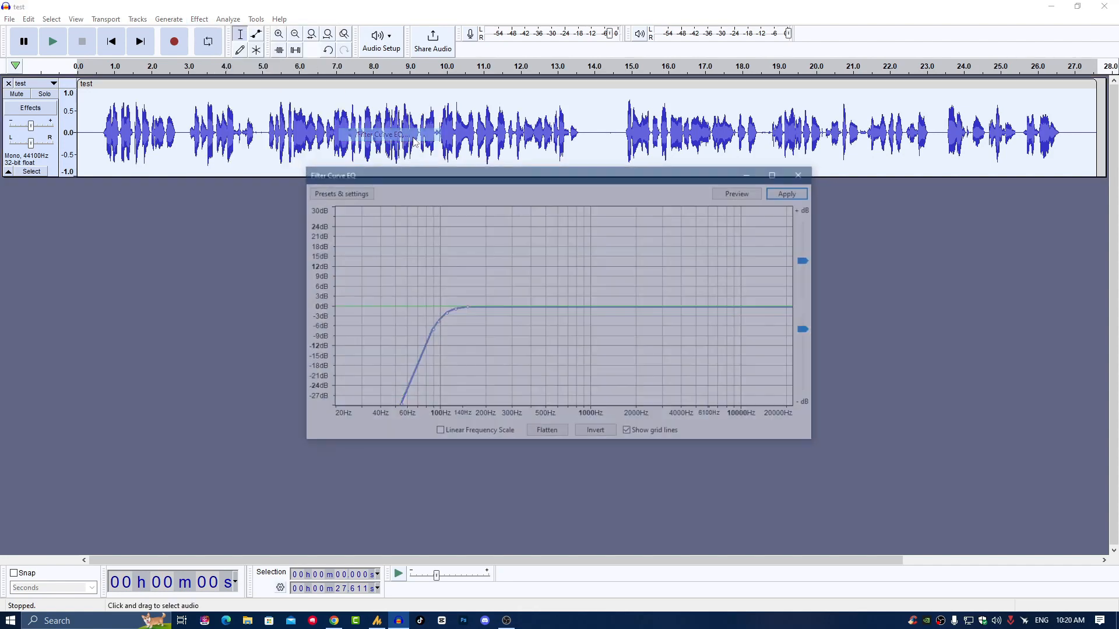
{"action": "left_click", "coordinate": [341, 192]}
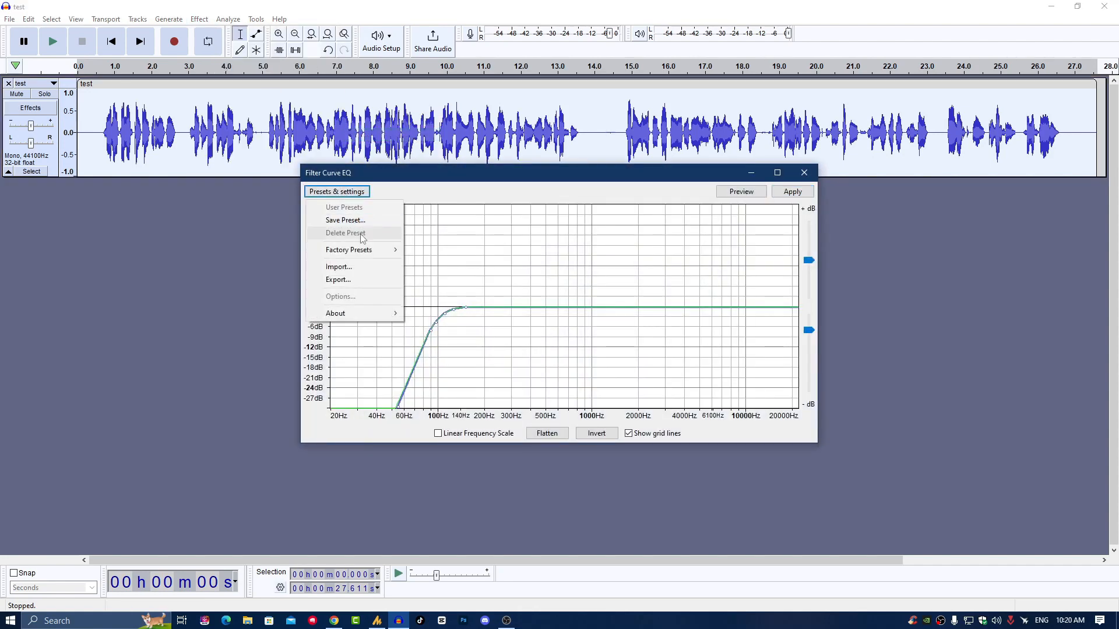
{"action": "mouse_move", "coordinate": [390, 251]}
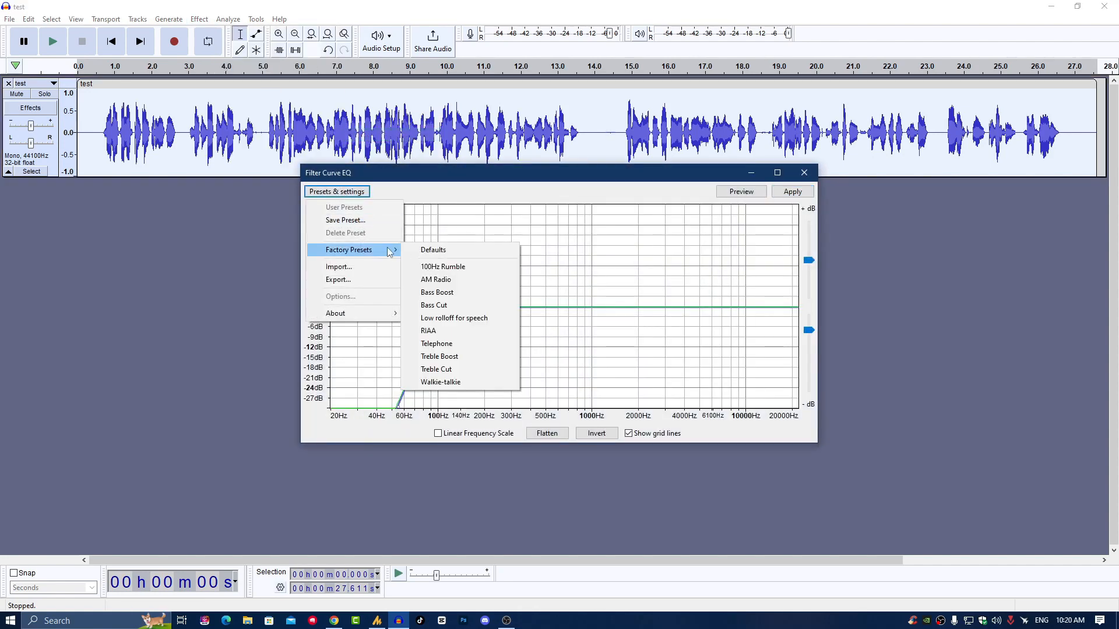
{"action": "left_click", "coordinate": [444, 250]}
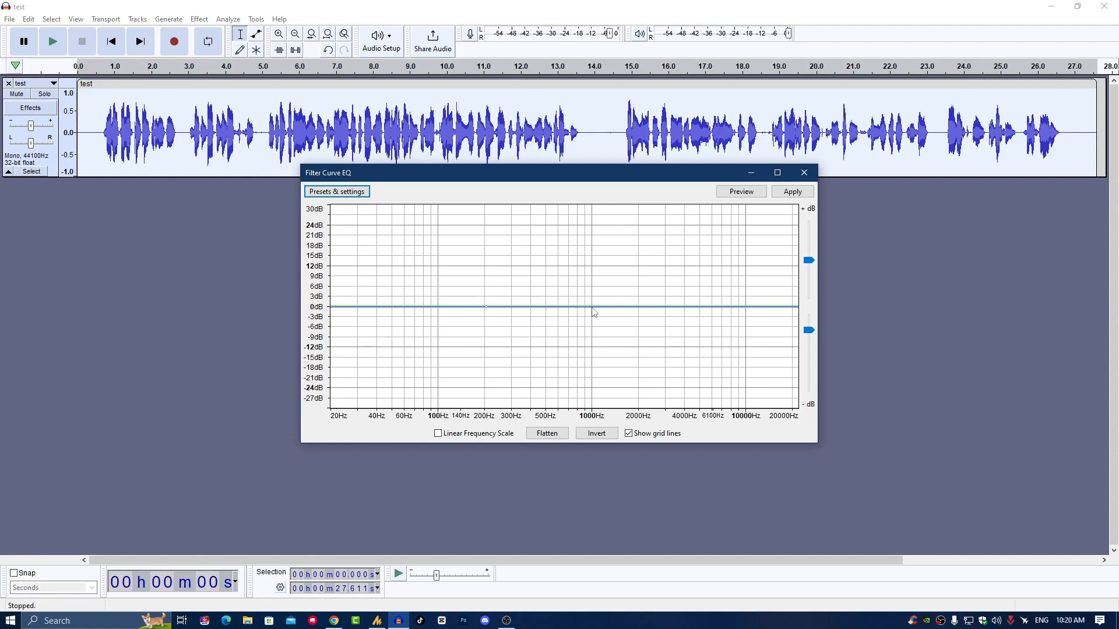
Shape the EQ curve flat from 200 to 1000 Hz, raised about 9 dB at 100 Hz and 3 dB at 2000 Hz, and apply it
{"action": "left_click", "coordinate": [593, 308]}
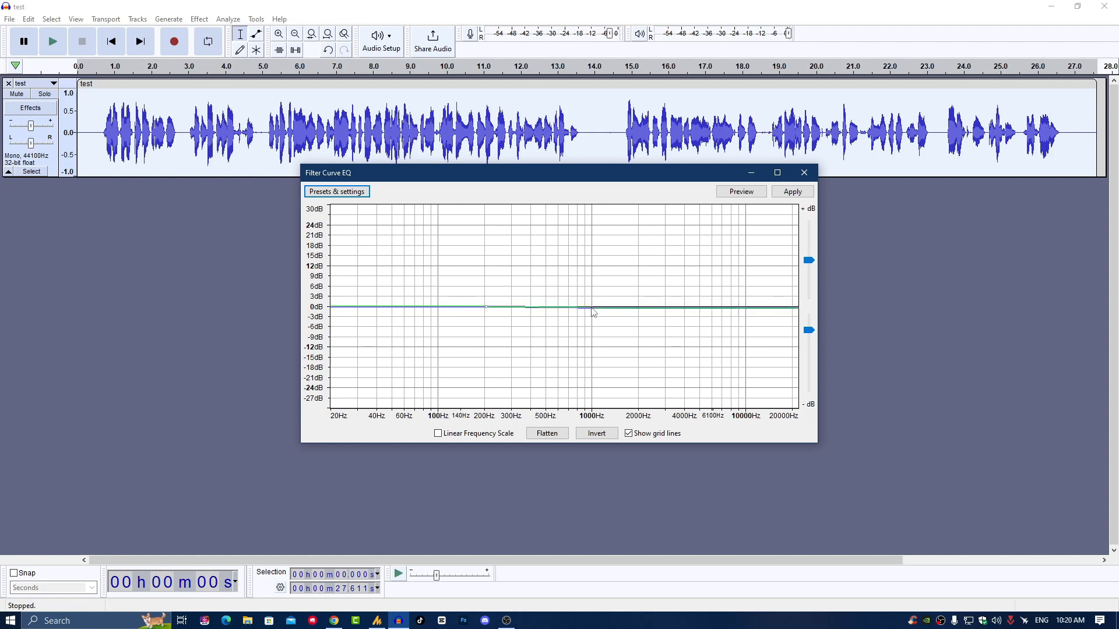
{"action": "left_click_drag", "start_coordinate": [592, 308], "coordinate": [593, 307]}
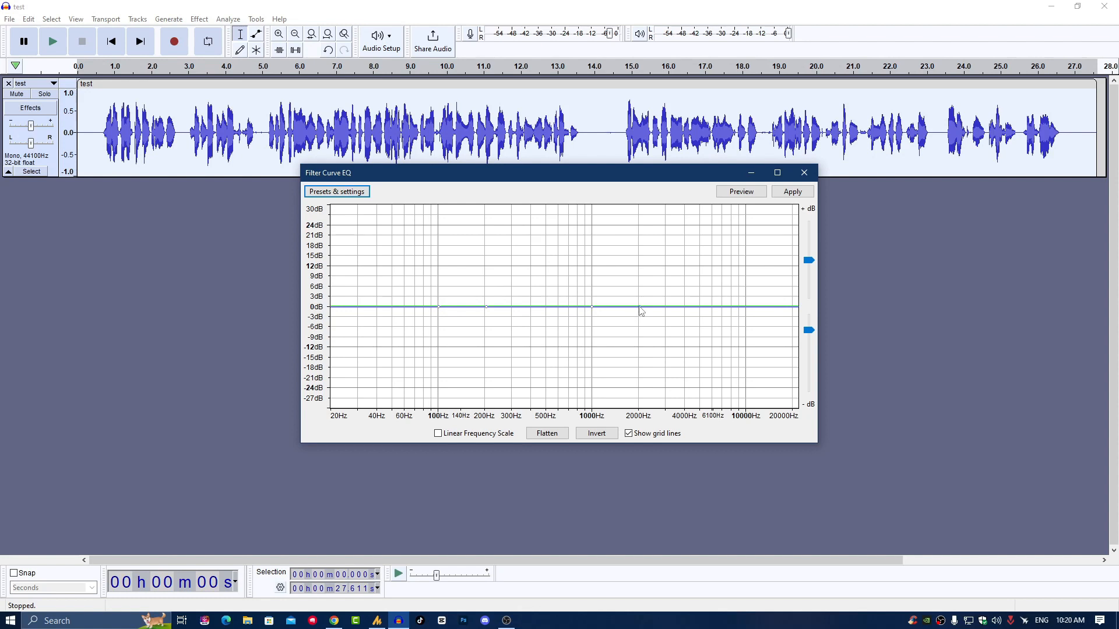
{"action": "left_click_drag", "start_coordinate": [640, 307], "coordinate": [640, 296]}
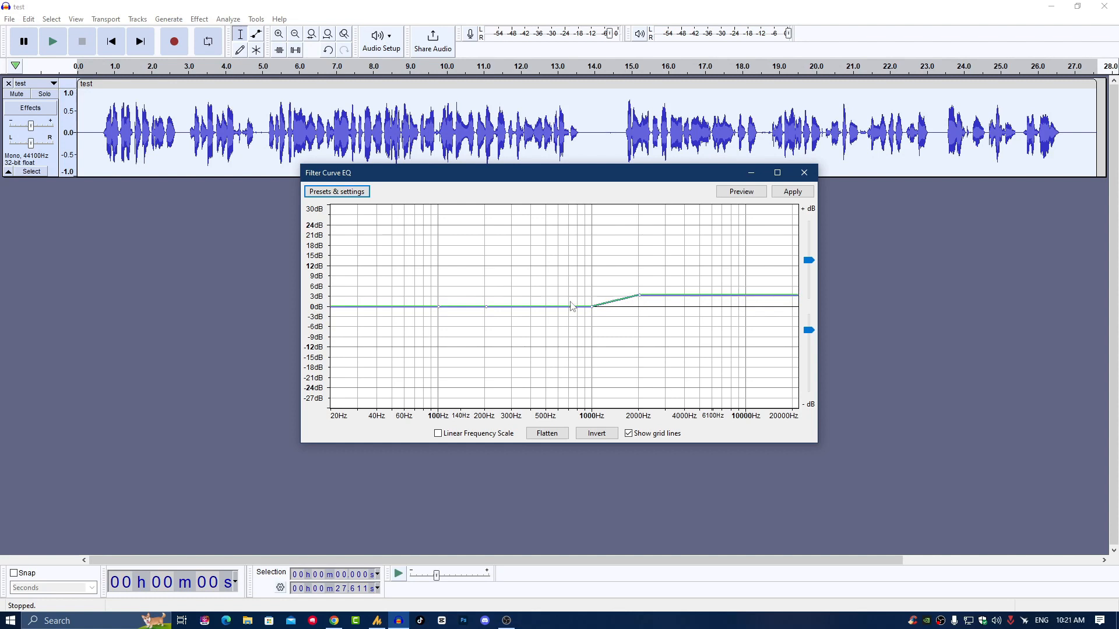
{"action": "left_click_drag", "start_coordinate": [440, 309], "coordinate": [438, 281]}
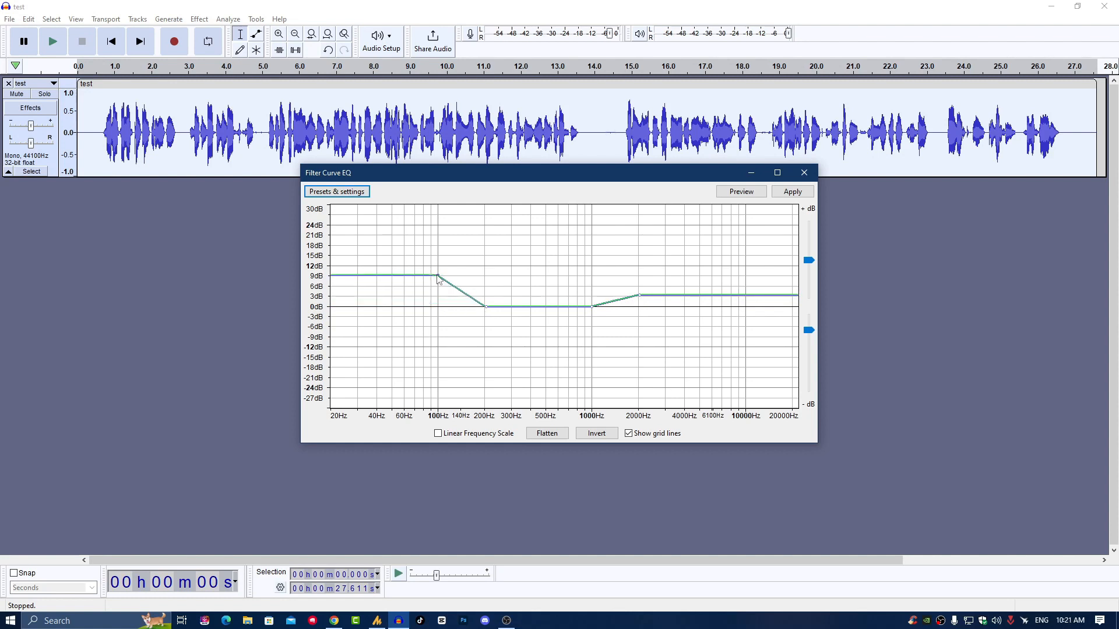
{"action": "left_click", "coordinate": [790, 194]}
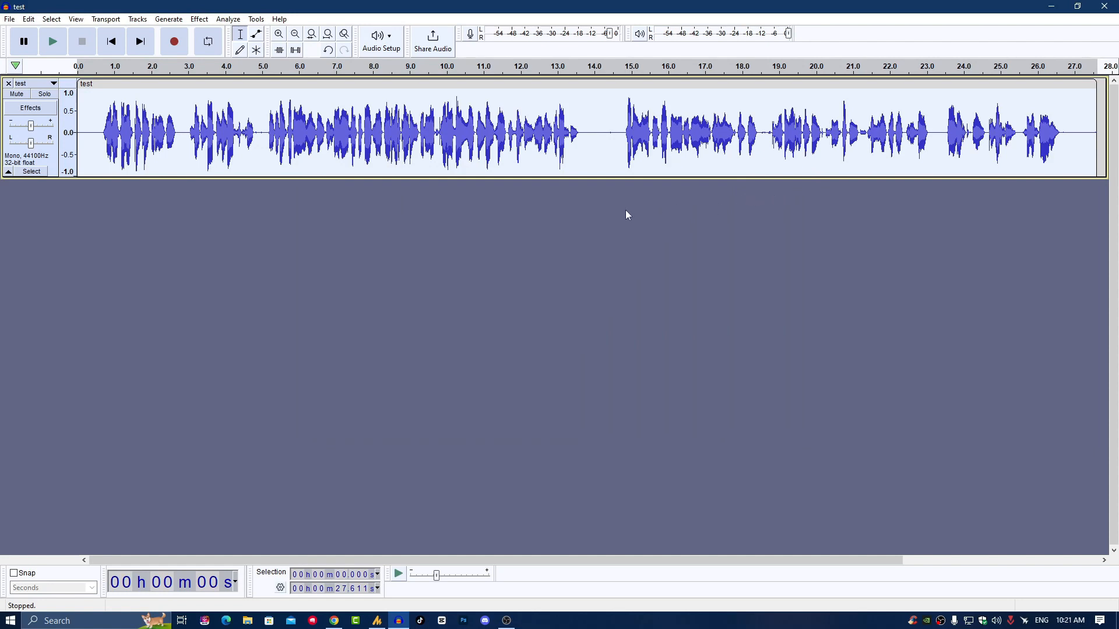
Capture a noise profile for Noise Reduction from the silent opening of the track, about the first 0.68 seconds
{"action": "left_click_drag", "start_coordinate": [102, 133], "coordinate": [41, 149]}
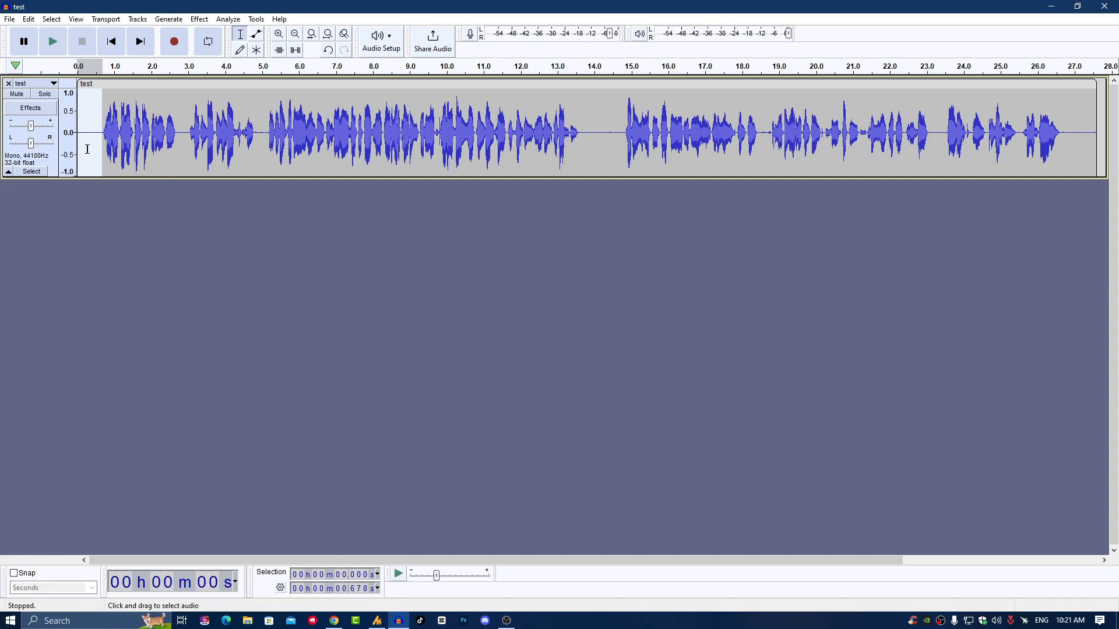
{"action": "left_click", "coordinate": [198, 19]}
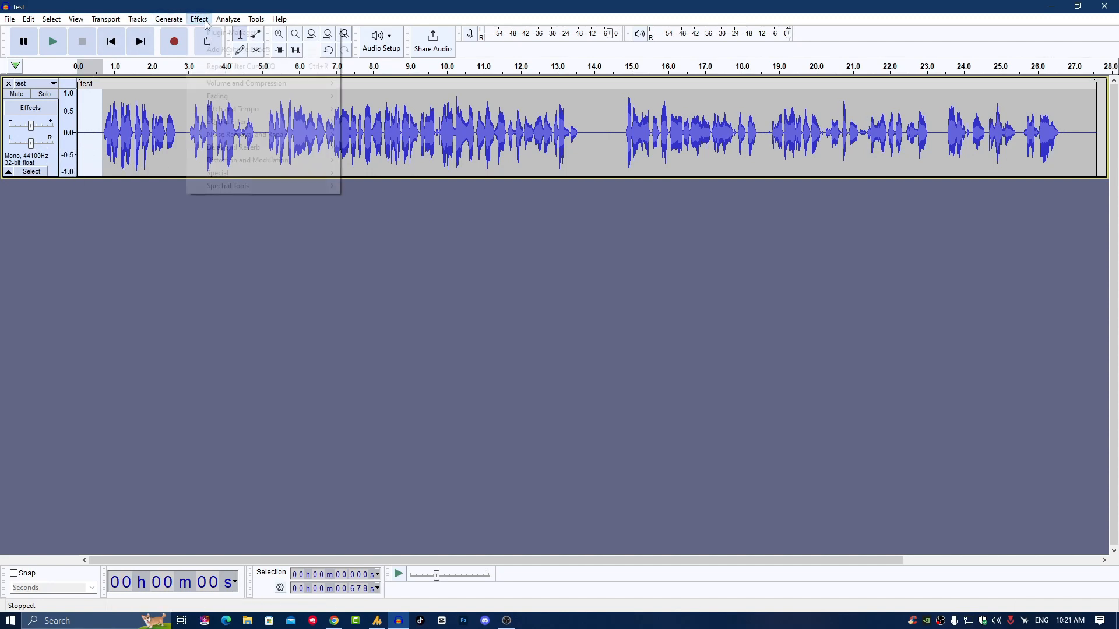
{"action": "mouse_move", "coordinate": [255, 114]}
{"action": "mouse_move", "coordinate": [275, 135]}
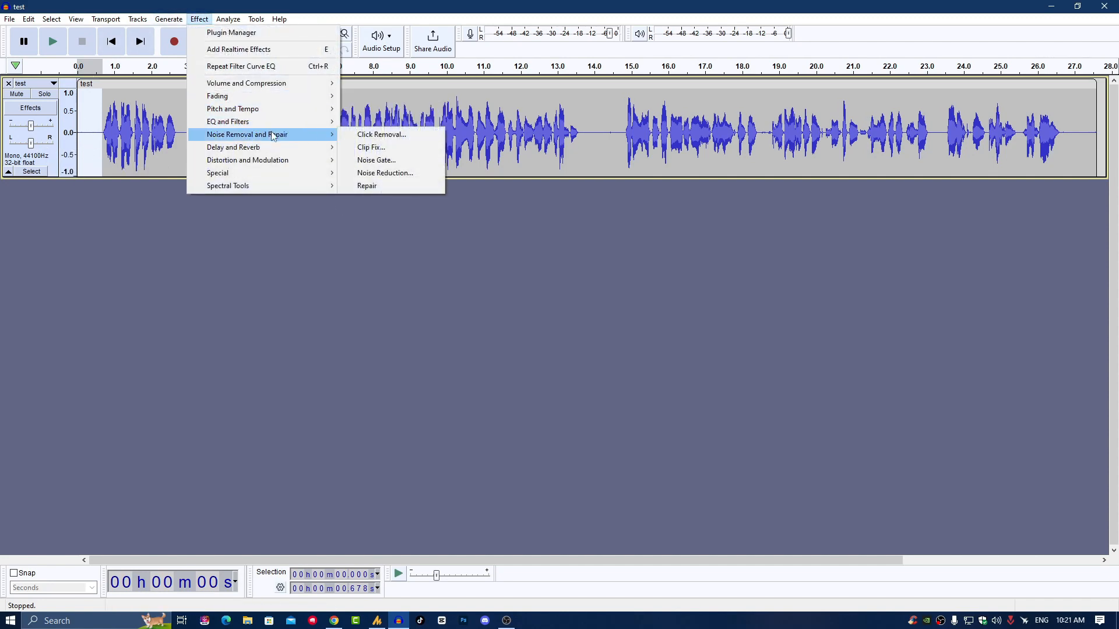
{"action": "left_click", "coordinate": [387, 173]}
{"action": "left_click", "coordinate": [558, 255]}
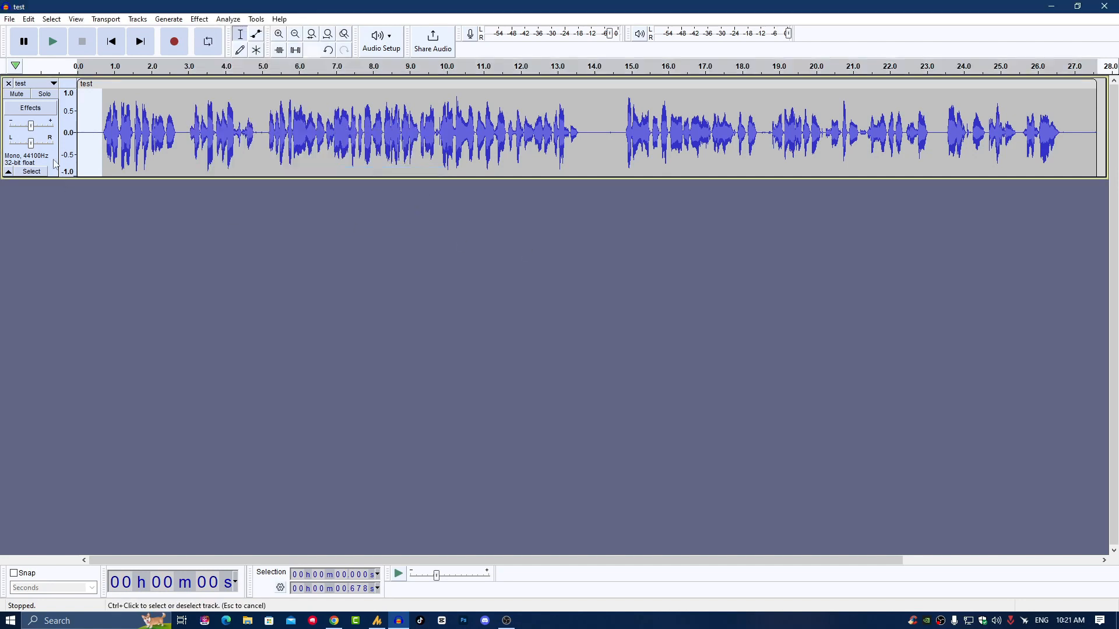
Apply Noise Reduction to the whole track again with 12 dB reduction, sensitivity 6.00 and 6 frequency smoothing bands
{"action": "left_click", "coordinate": [29, 149]}
{"action": "left_click", "coordinate": [198, 19]}
{"action": "mouse_move", "coordinate": [283, 117]}
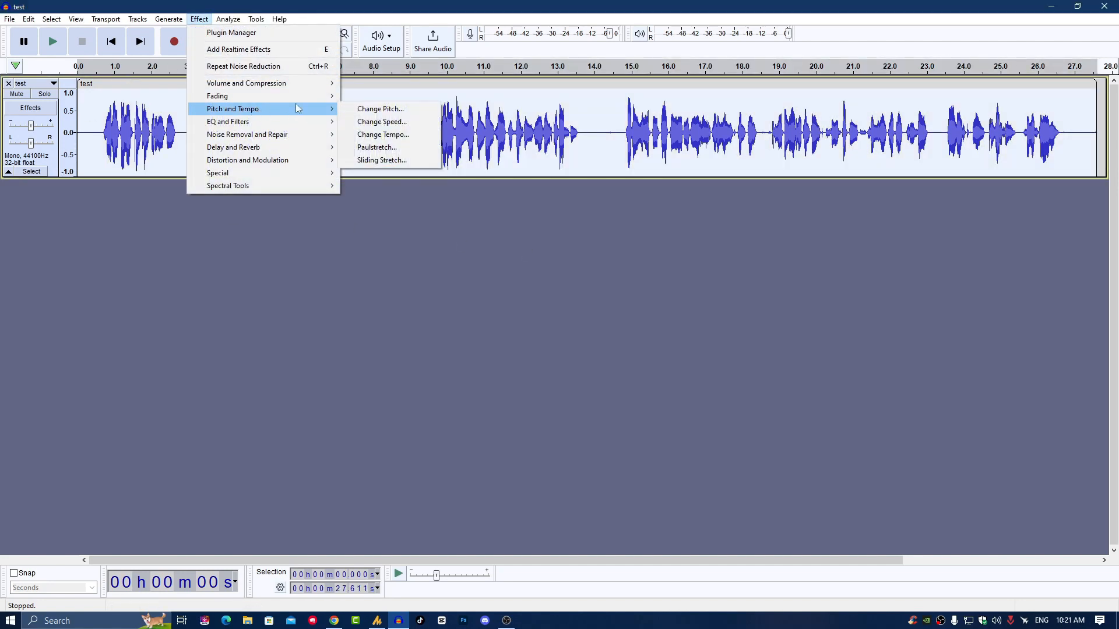
{"action": "mouse_move", "coordinate": [307, 135]}
{"action": "left_click", "coordinate": [386, 174]}
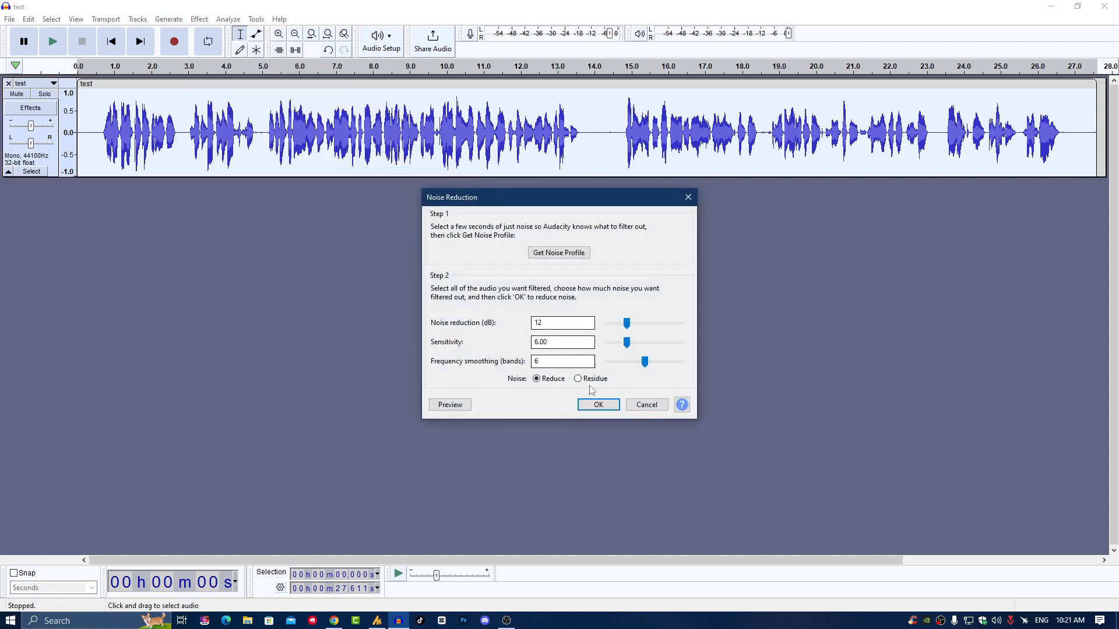
{"action": "left_click", "coordinate": [598, 404]}
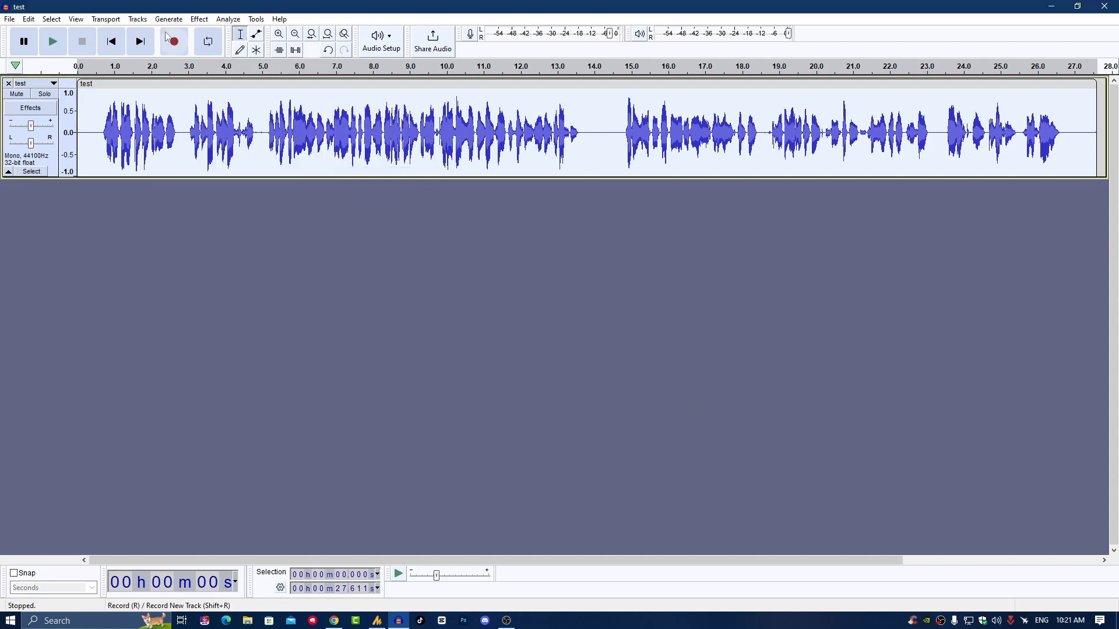
Apply the Limiter to the whole track as a Soft Limit at -3.00 dB with 10 ms hold and no make-up gain
{"action": "left_click", "coordinate": [178, 20]}
{"action": "mouse_move", "coordinate": [196, 22]}
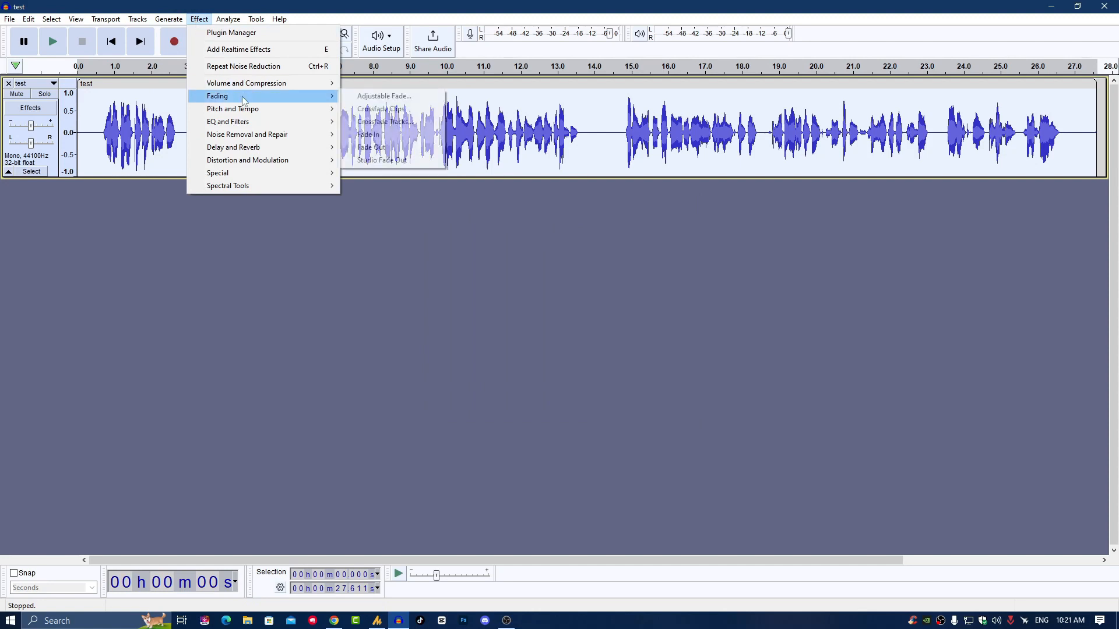
{"action": "mouse_move", "coordinate": [303, 87]}
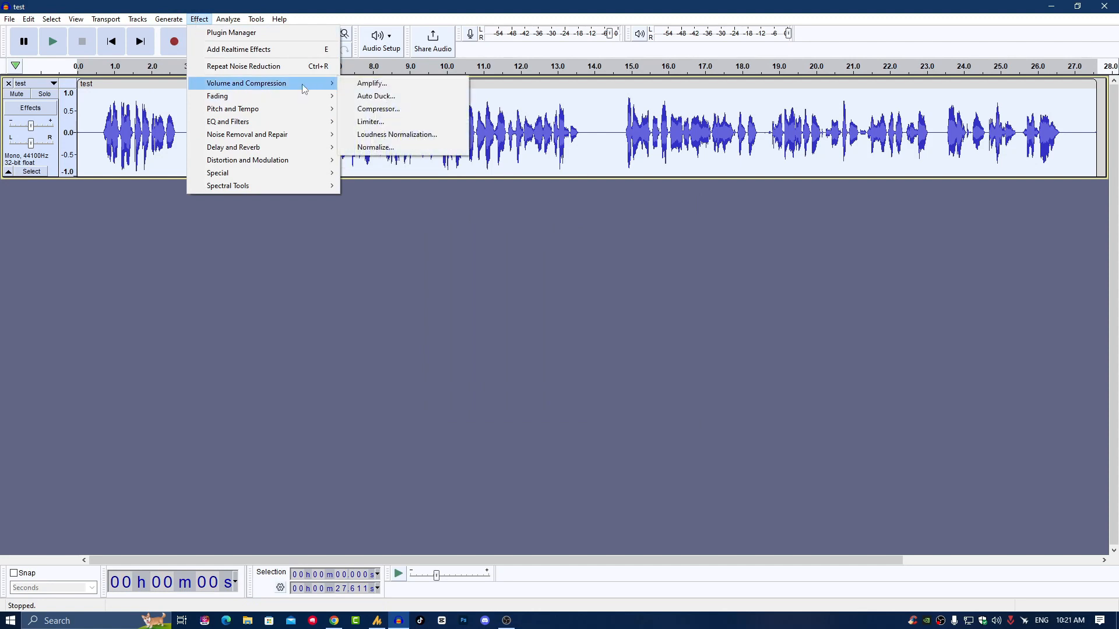
{"action": "left_click", "coordinate": [389, 125]}
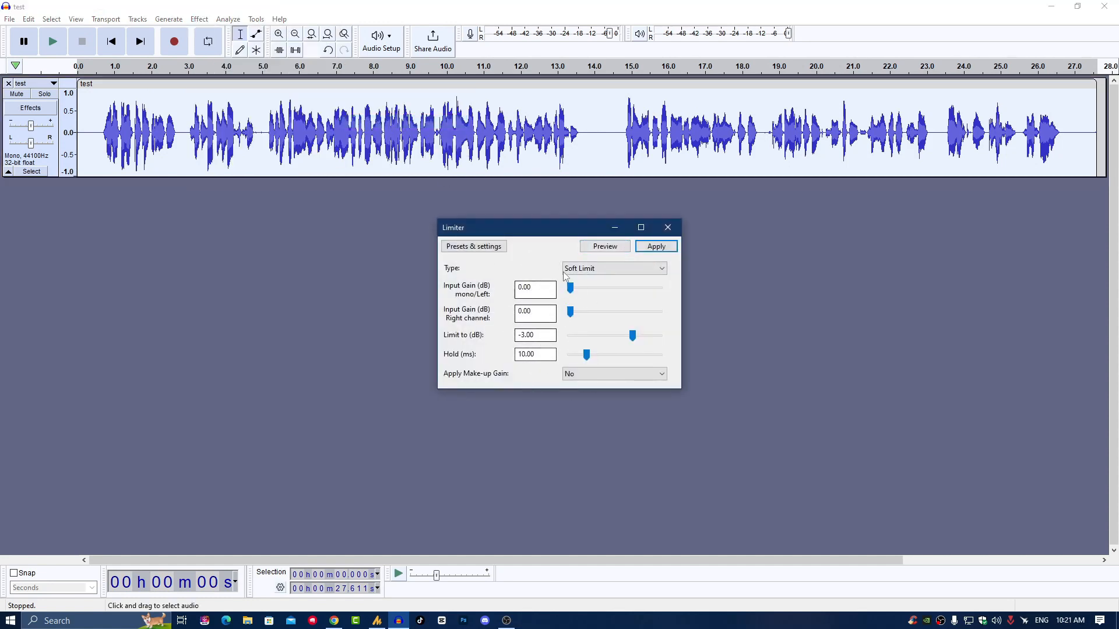
{"action": "left_click", "coordinate": [649, 247]}
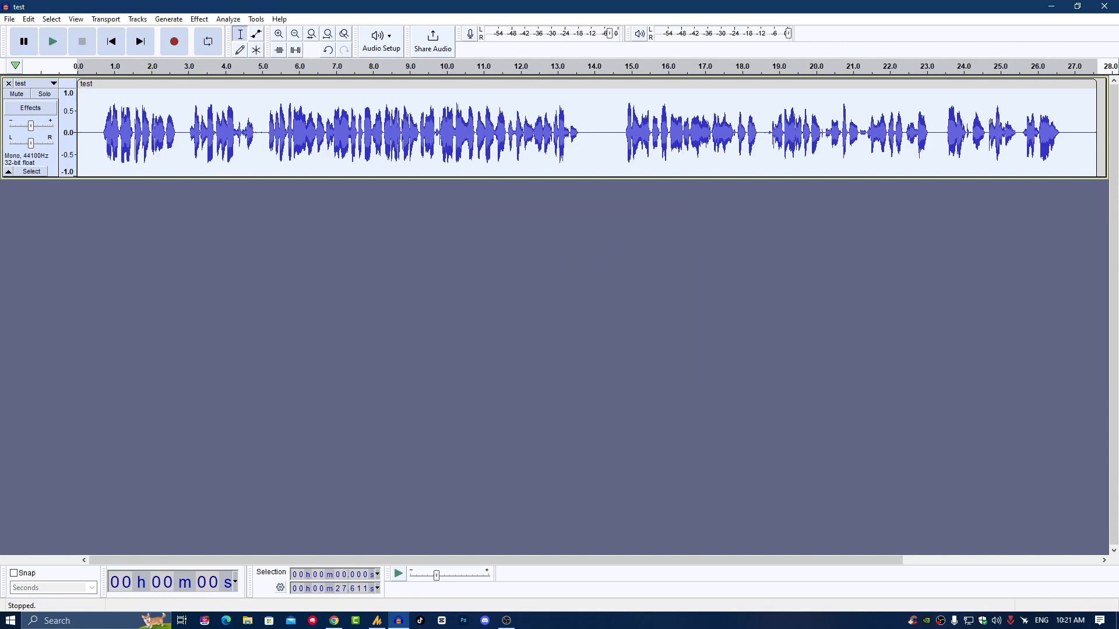
Export the edited audio to the Desktop as an MP3 file named test3
{"action": "left_click", "coordinate": [9, 19]}
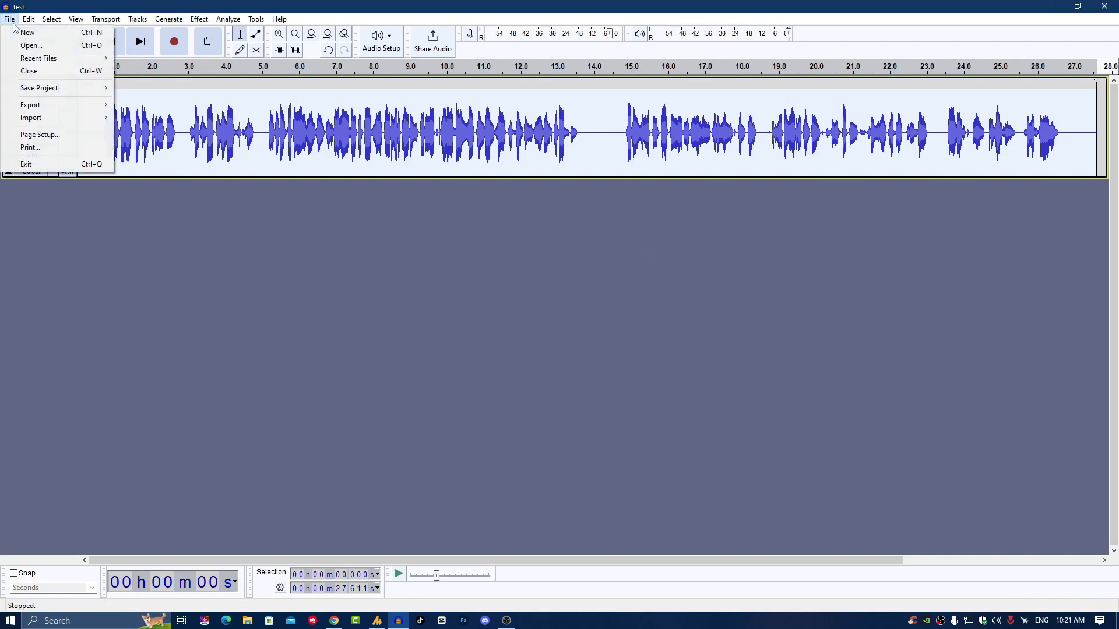
{"action": "mouse_move", "coordinate": [58, 104]}
{"action": "left_click", "coordinate": [134, 104]}
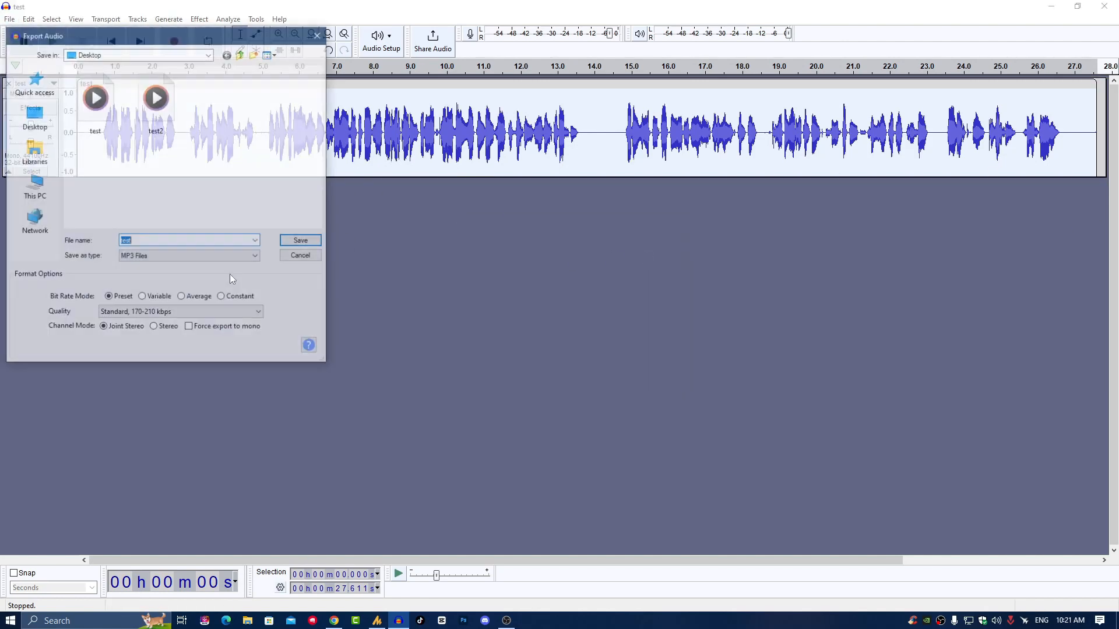
{"action": "left_click", "coordinate": [165, 242]}
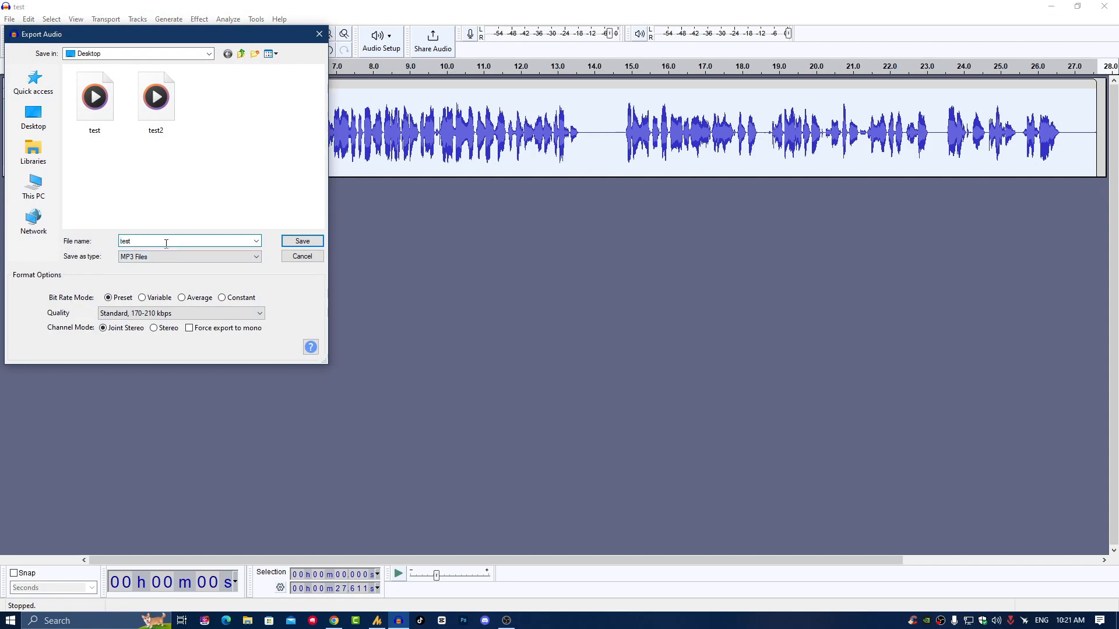
{"action": "type", "text": "3"}
{"action": "left_click", "coordinate": [303, 241]}
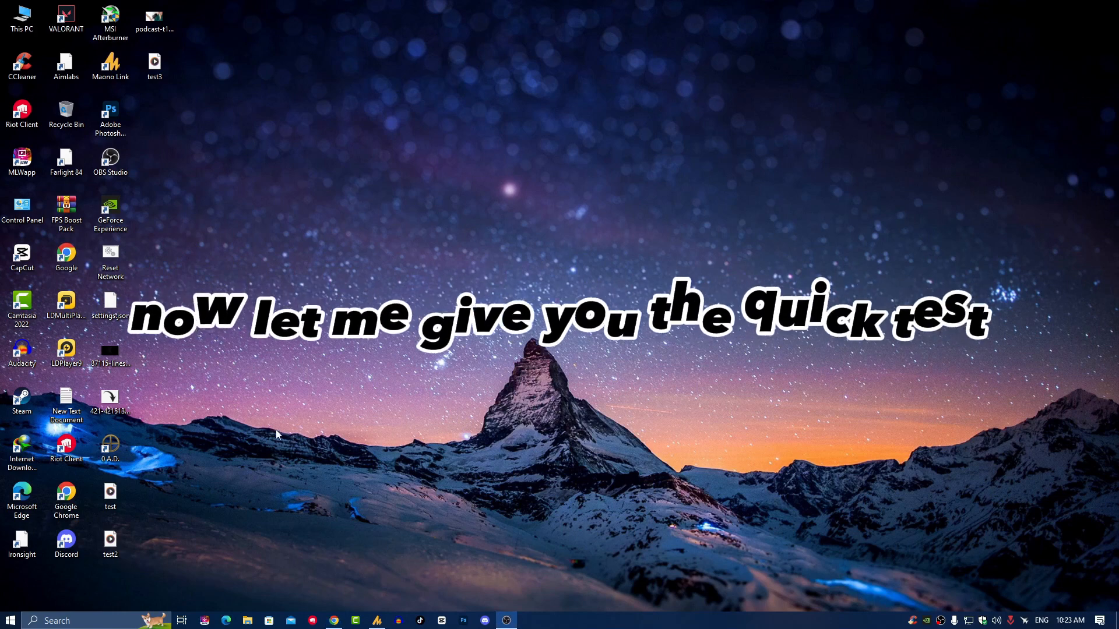
Compare the original test recording with the edited test3 file by playing both in Media Player, checking the volume level, and close the player
{"action": "left_click", "coordinate": [111, 495]}
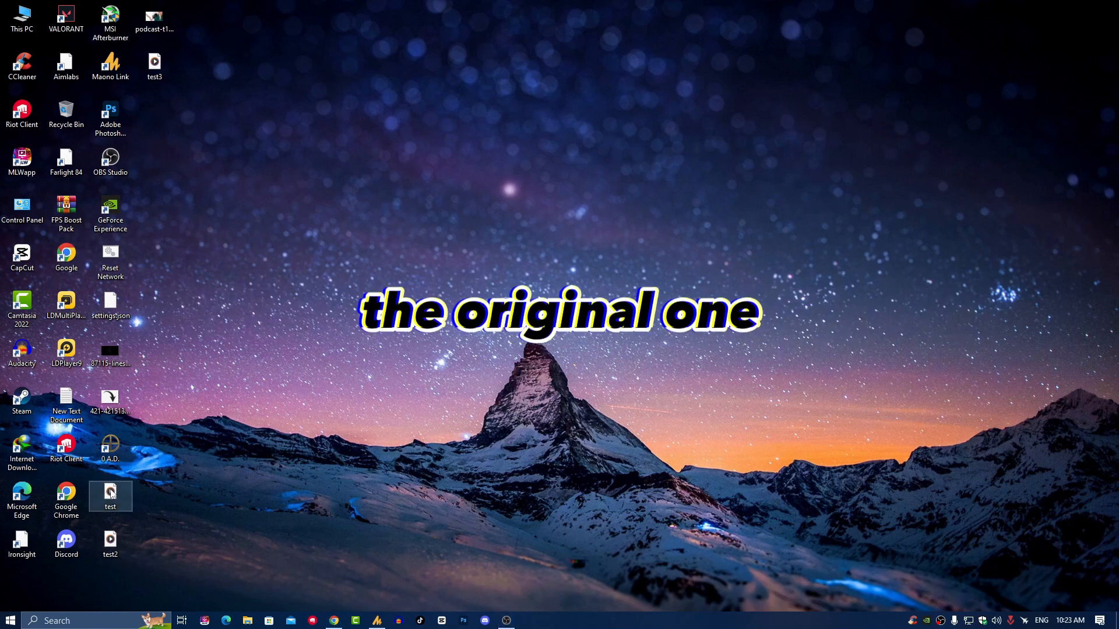
{"action": "double_click", "coordinate": [113, 494]}
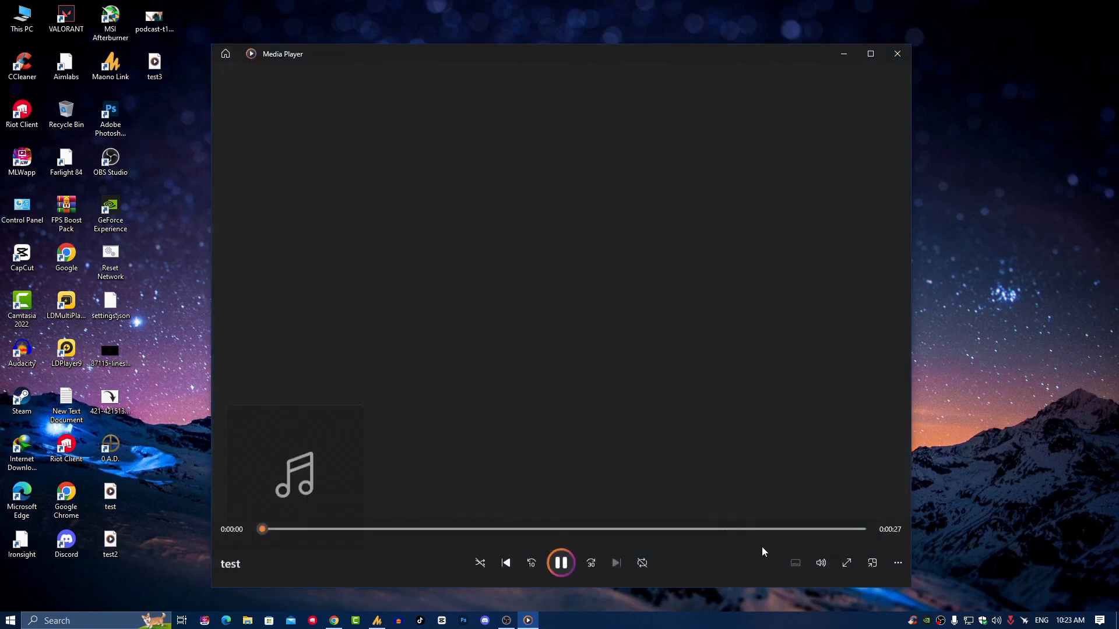
{"action": "mouse_move", "coordinate": [821, 563]}
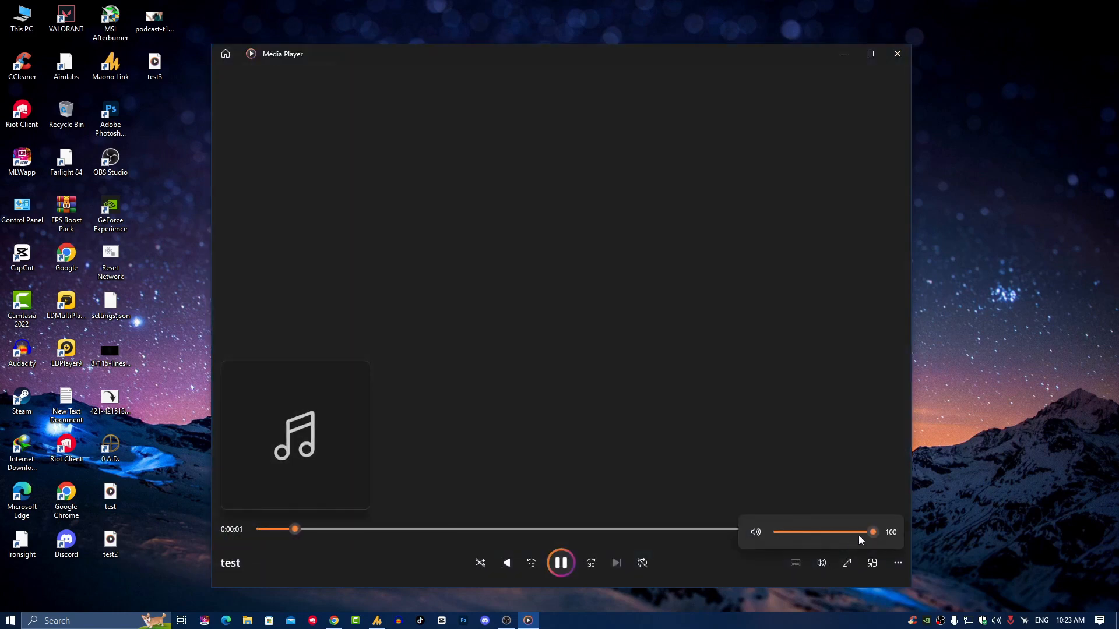
{"action": "left_click", "coordinate": [998, 622]}
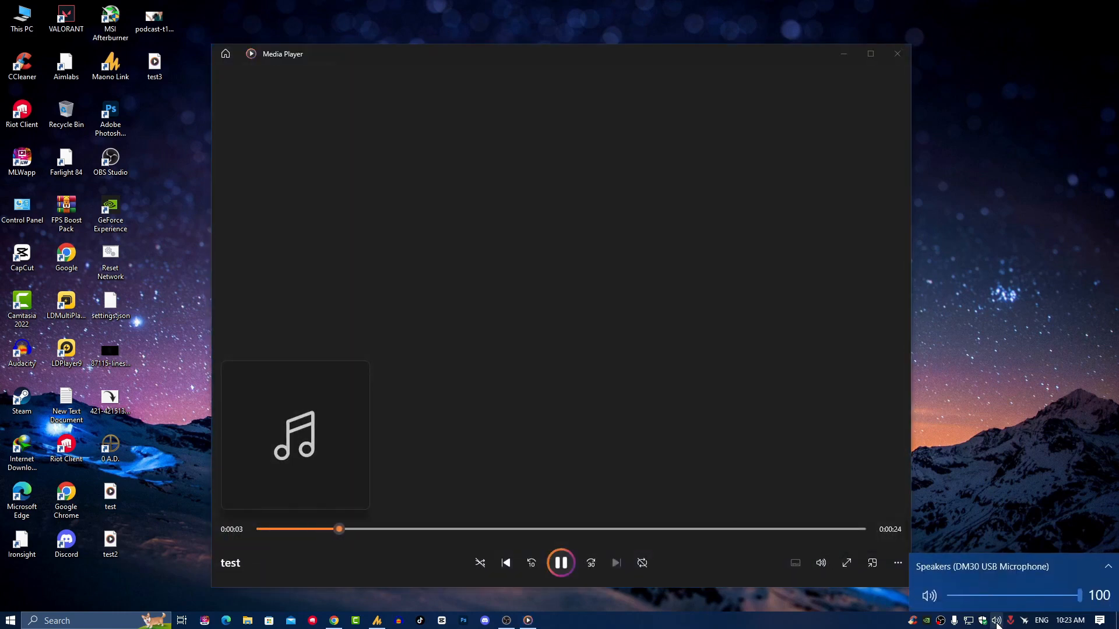
{"action": "left_click", "coordinate": [997, 622]}
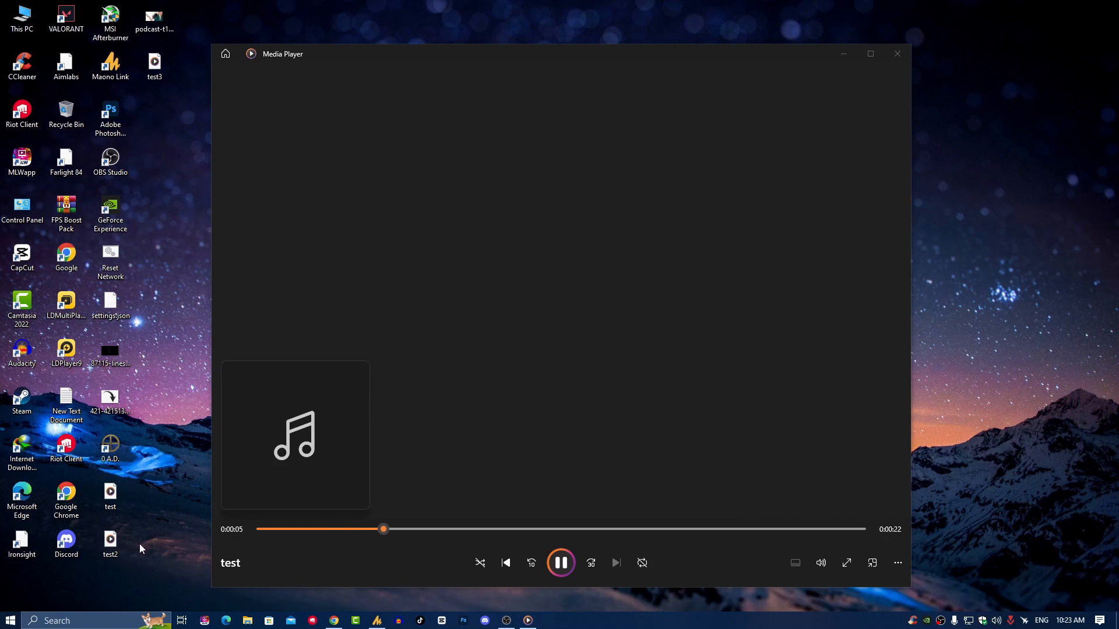
{"action": "left_click", "coordinate": [548, 563]}
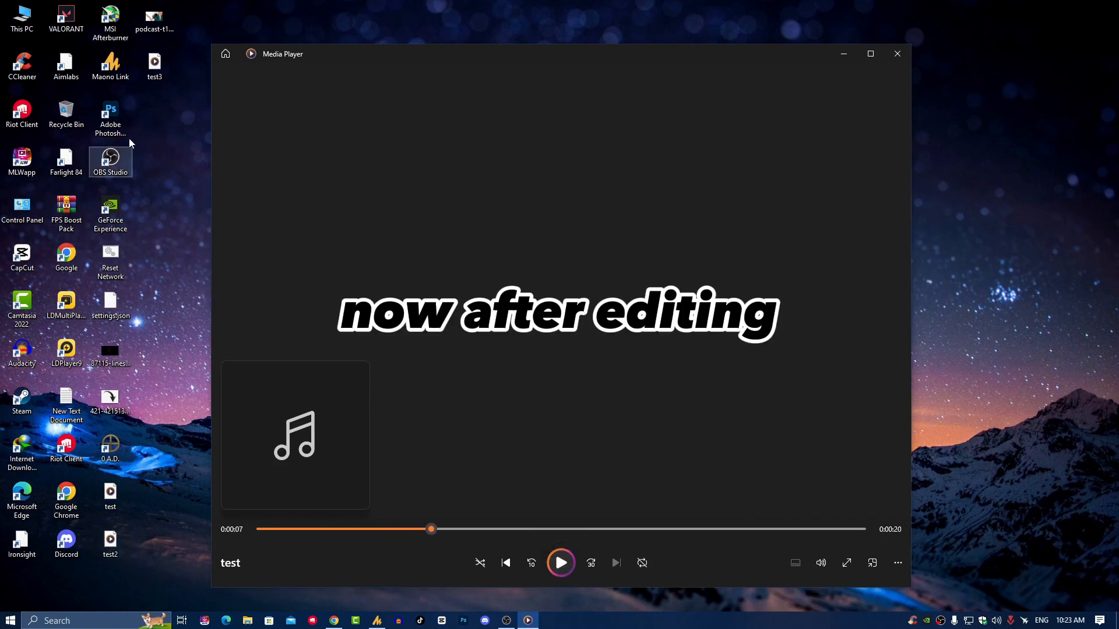
{"action": "double_click", "coordinate": [155, 67]}
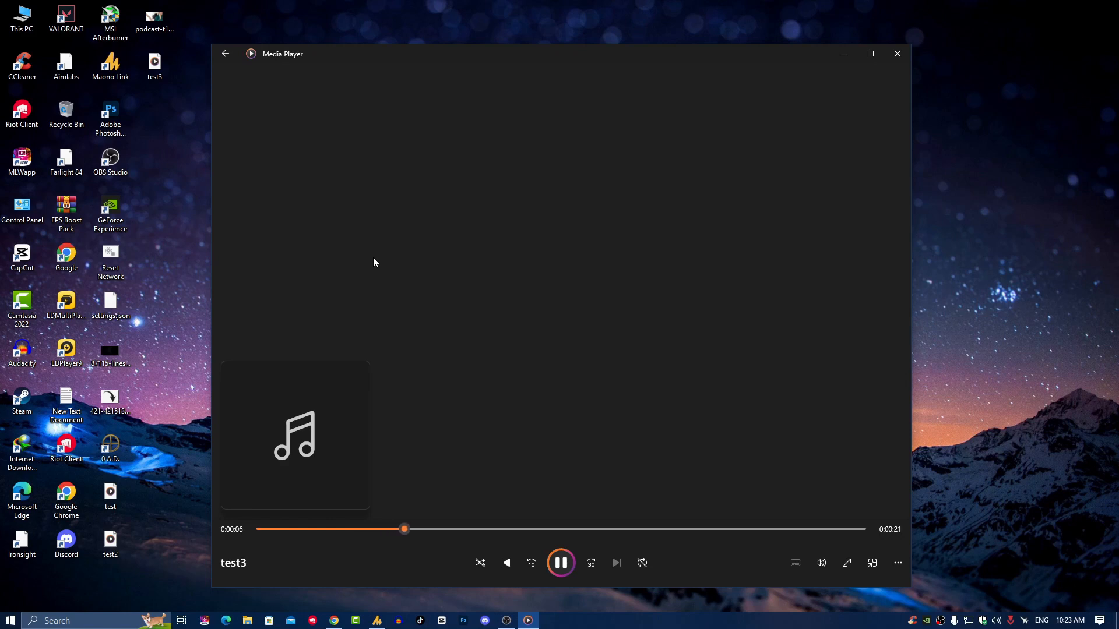
{"action": "left_click", "coordinate": [898, 55]}
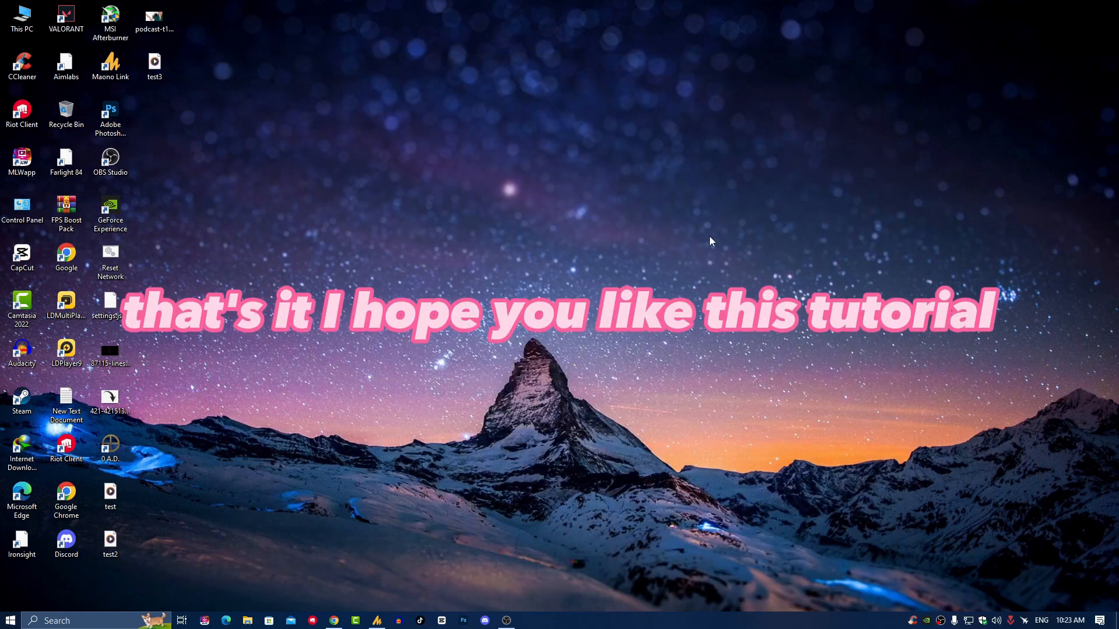